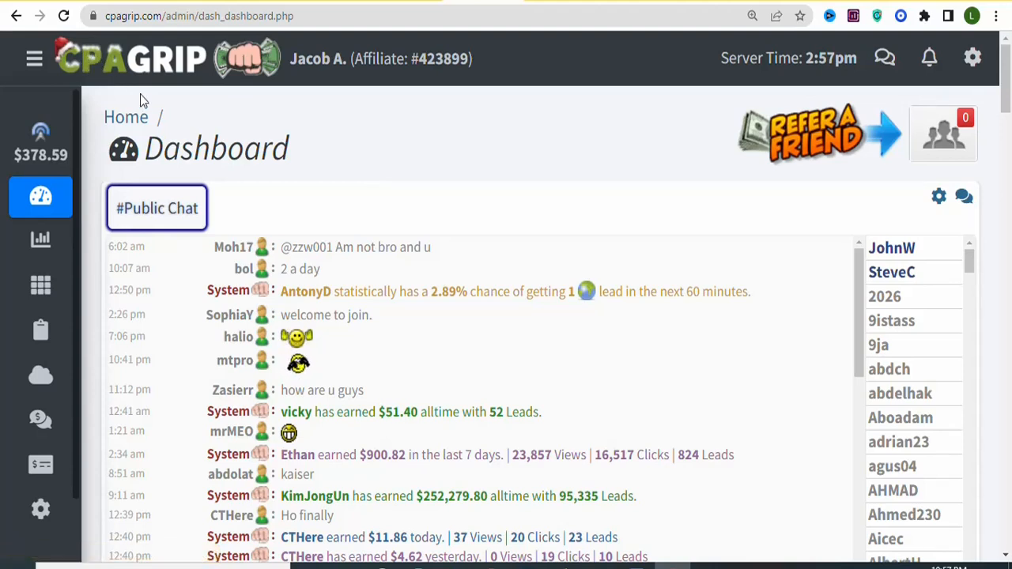
Open the My Offers list in the Offer Tools section.
mouse_move(79, 245)
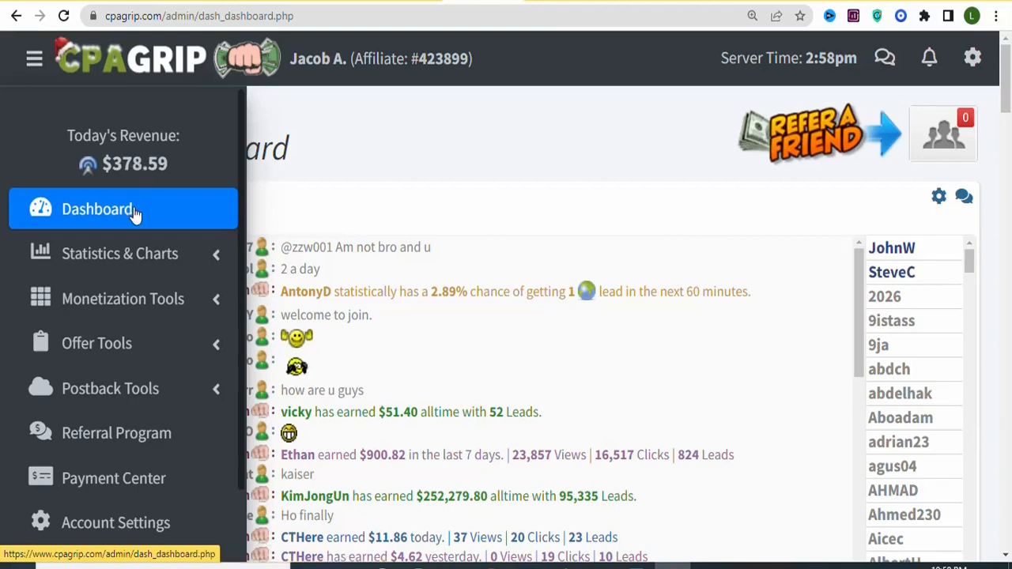
click(138, 348)
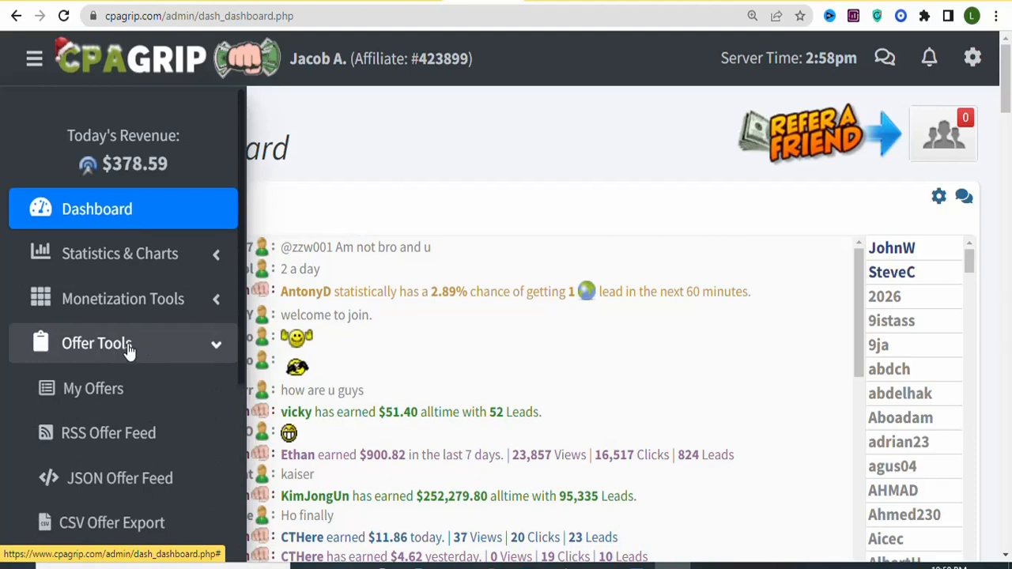
click(92, 389)
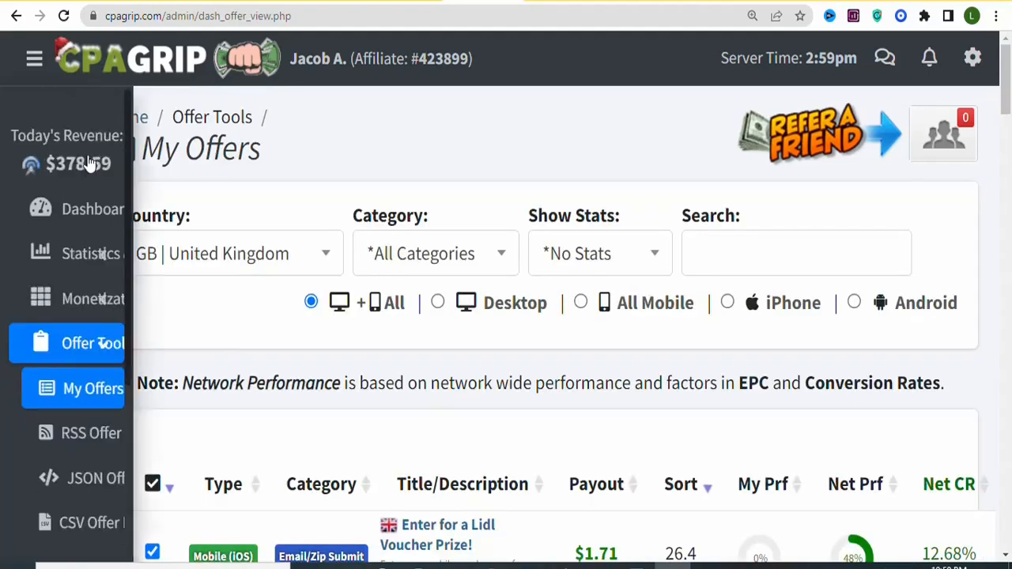
Filter the offers by country to US | United States.
mouse_move(1007, 73)
mouse_down()
mouse_move(1008, 216)
mouse_move(1007, 72)
mouse_up()
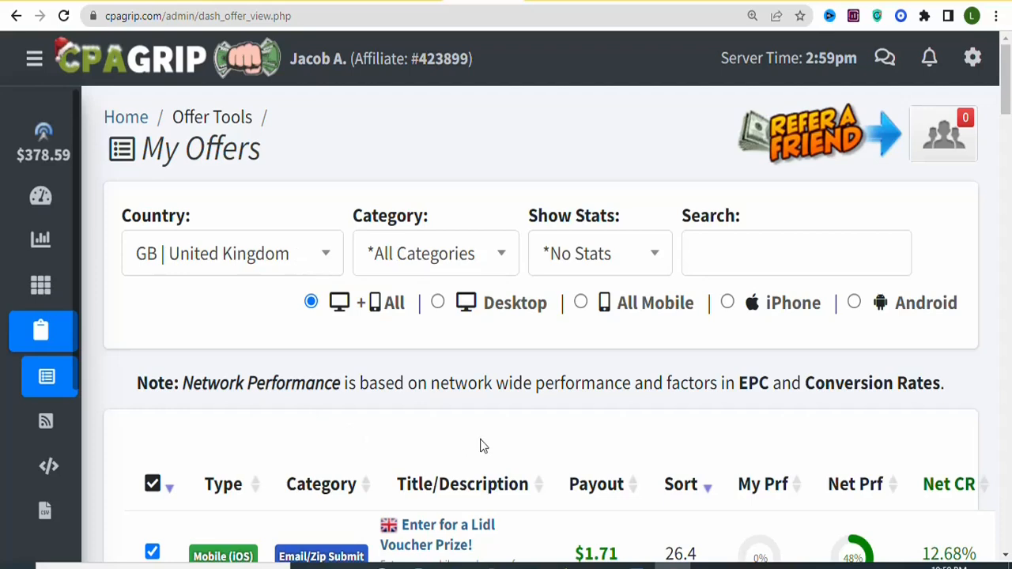
drag(1009, 103, 998, 121)
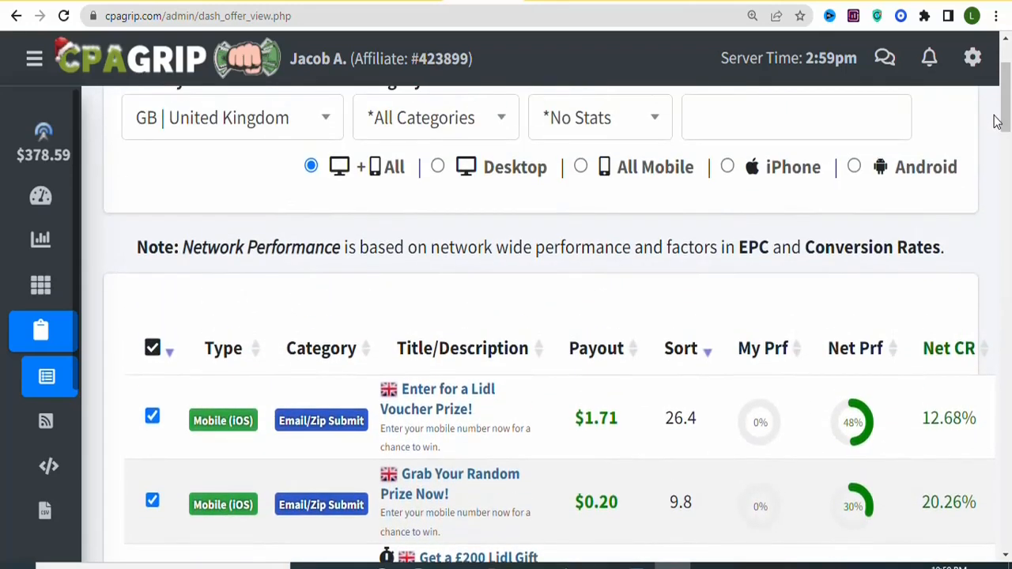
click(225, 119)
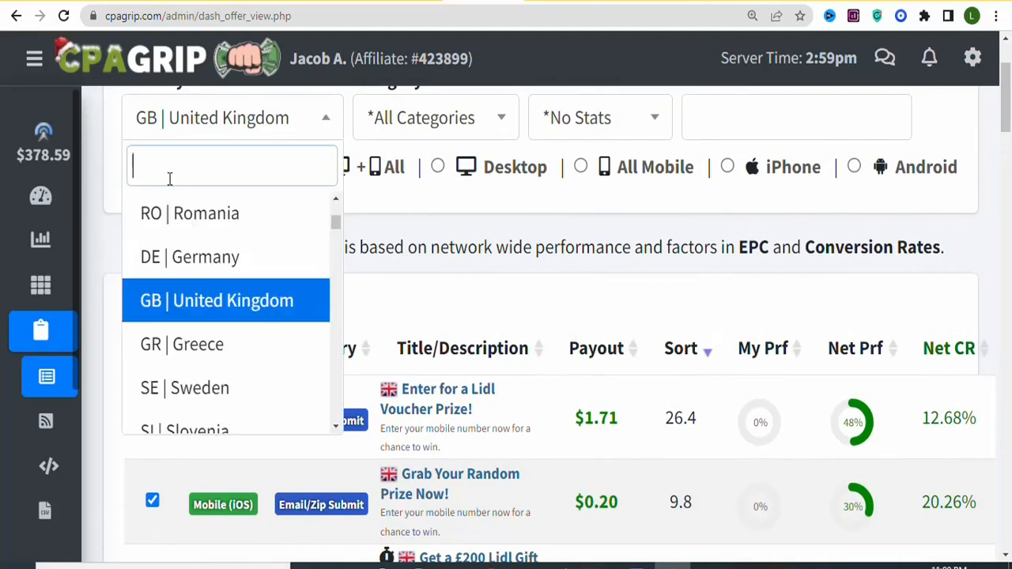
text(u)
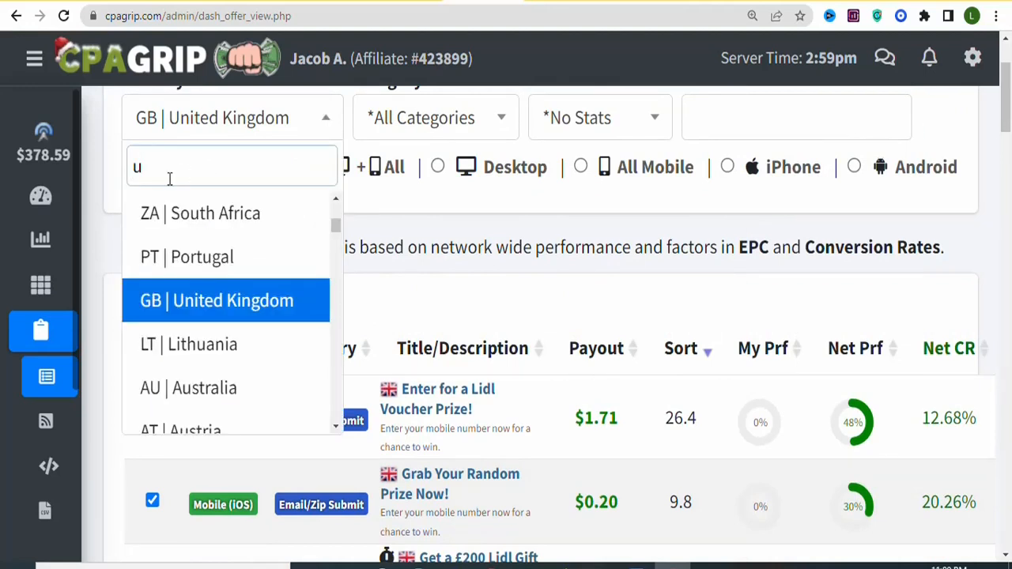
text(s)
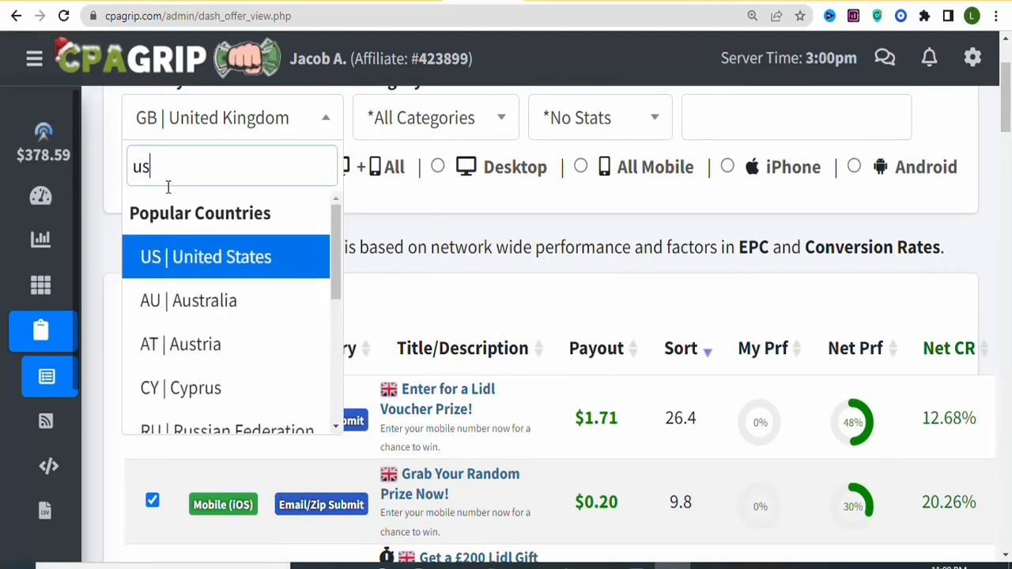
click(183, 257)
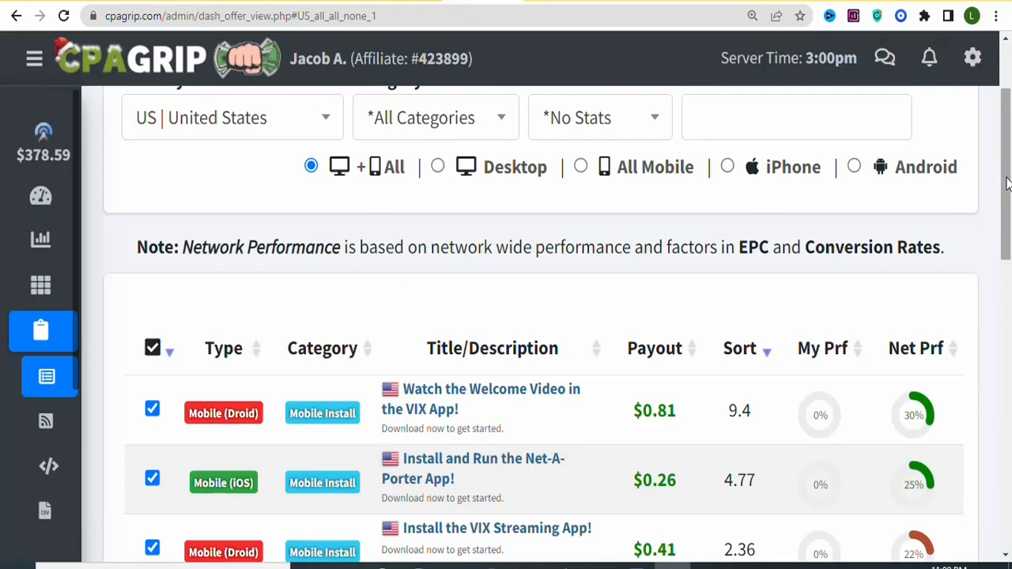
Browse the United States offers and open the details of "Grab a $750 PayPal Gift Card Now!".
drag(1006, 184, 1011, 291)
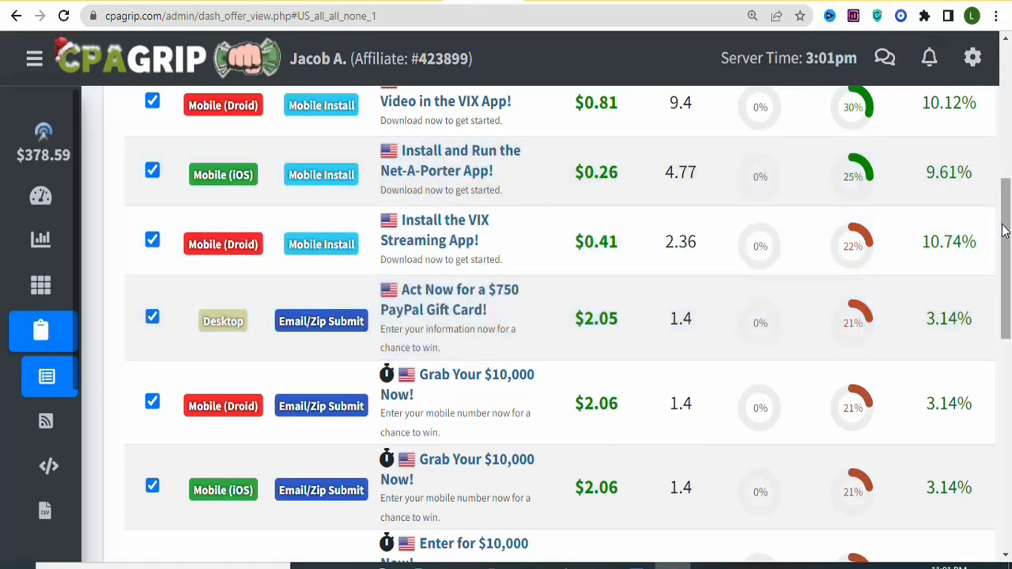
scroll(292, 271, down, 5)
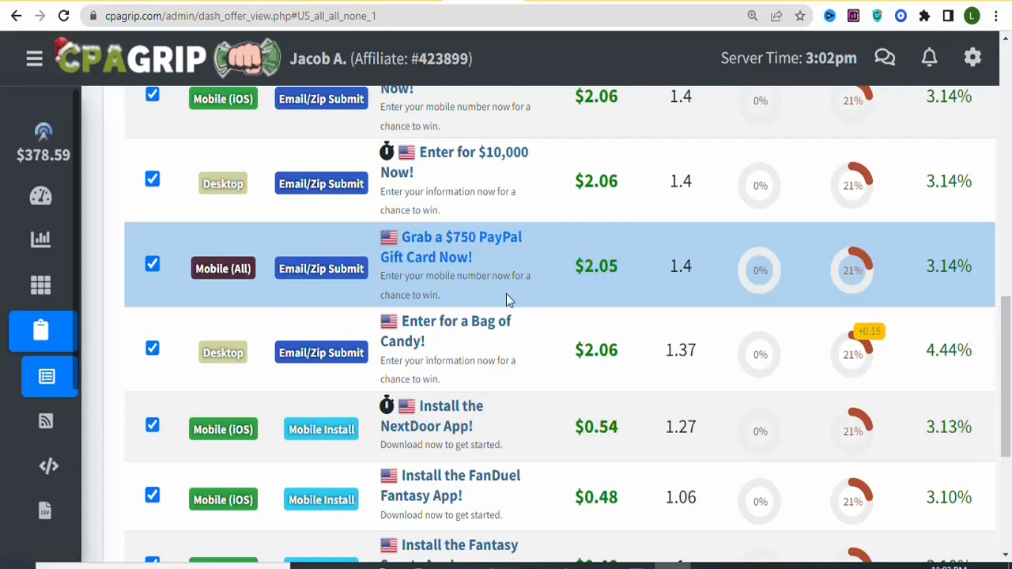
click(449, 264)
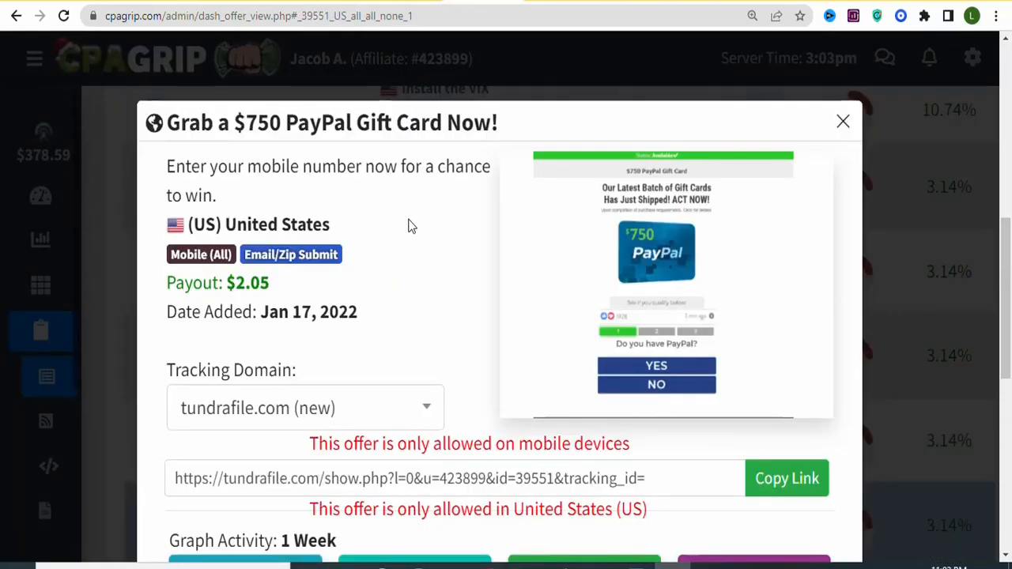
Review the payout, title and tracking link in the PayPal gift card offer's details.
drag(242, 283, 312, 292)
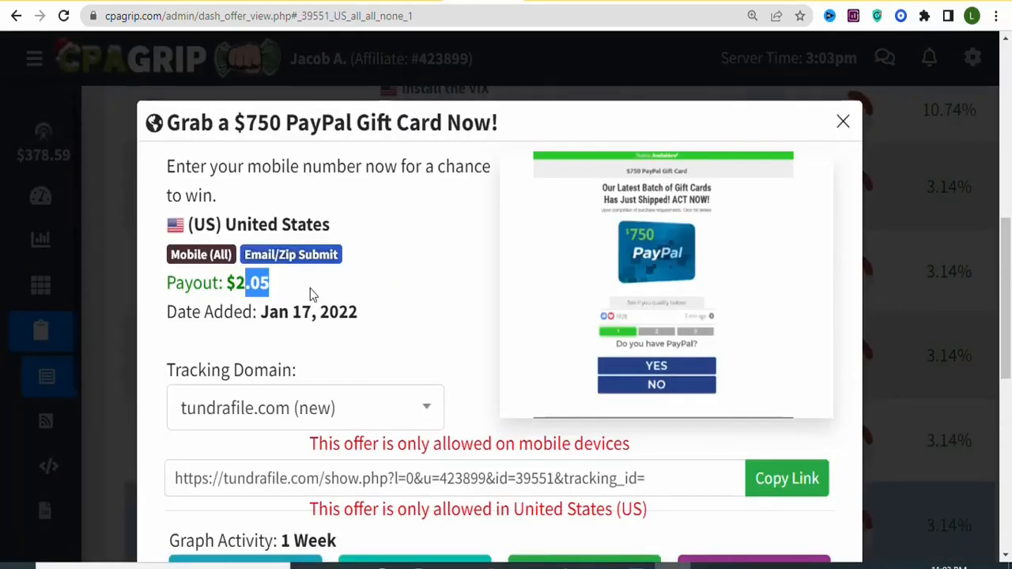
drag(235, 132, 339, 150)
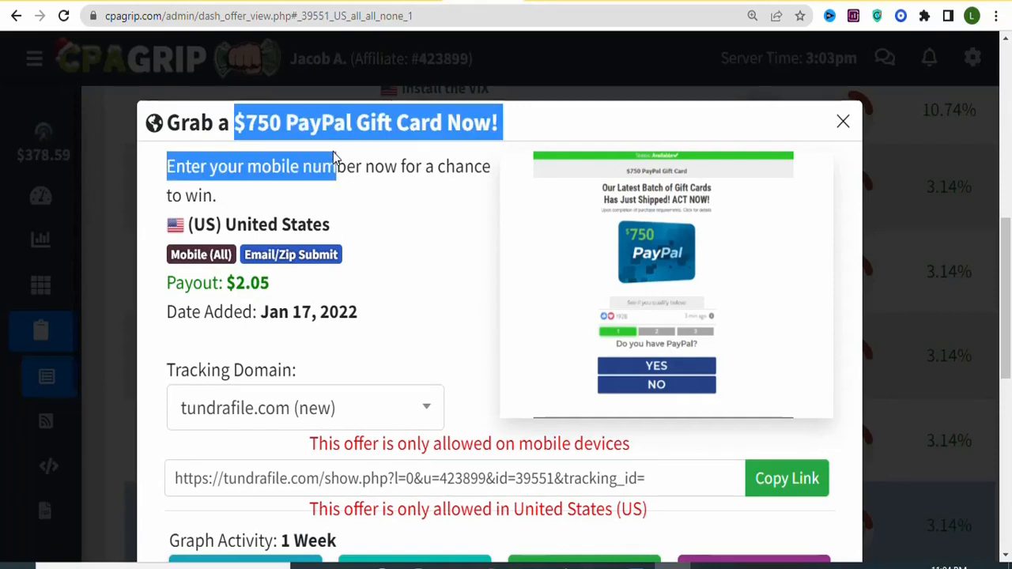
click(341, 154)
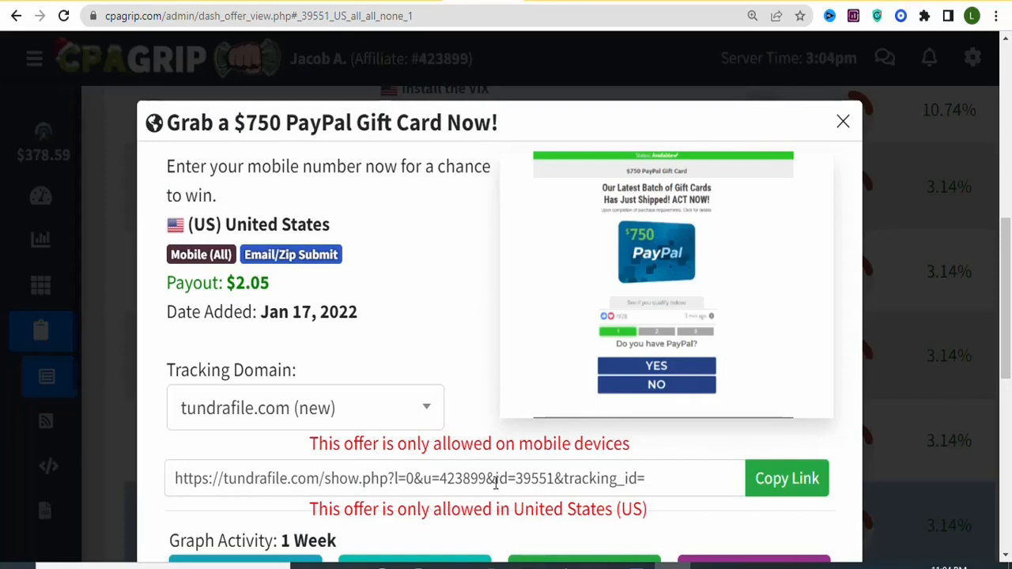
drag(485, 482, 628, 479)
click(446, 240)
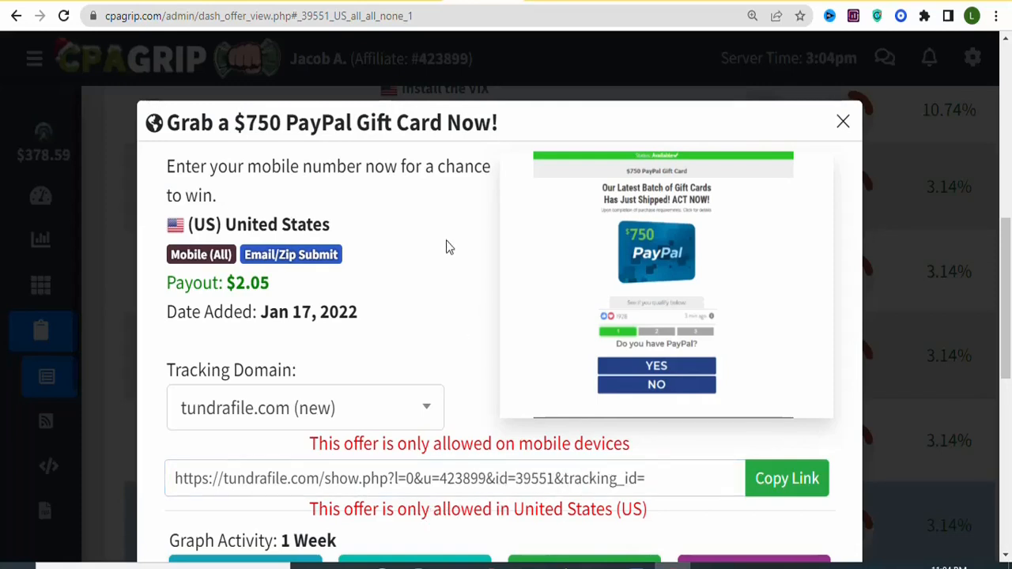
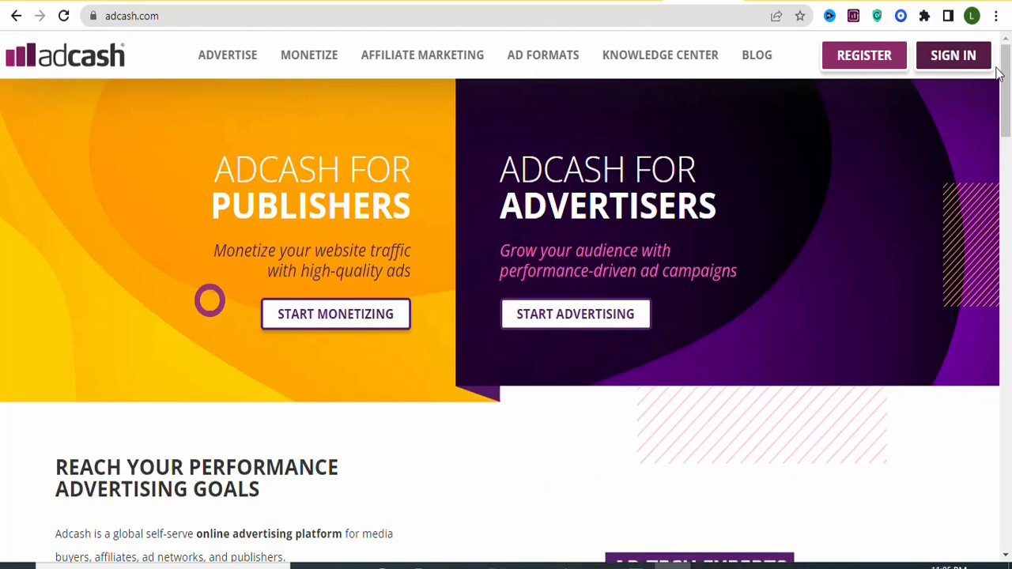
Switch to the Adcash website, sign in to the account and start a new campaign.
drag(1011, 67, 1010, 269)
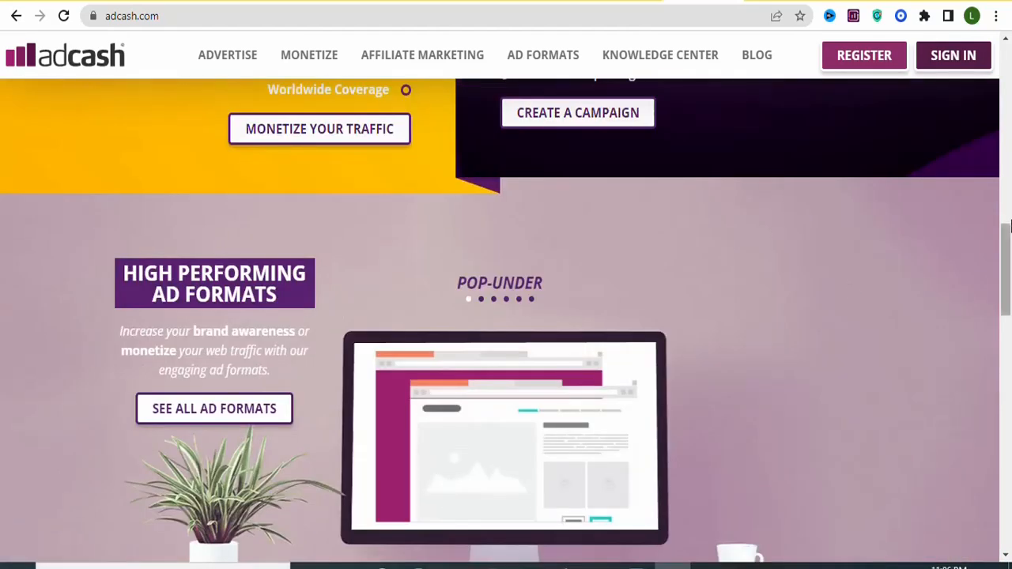
drag(1008, 293, 1010, 110)
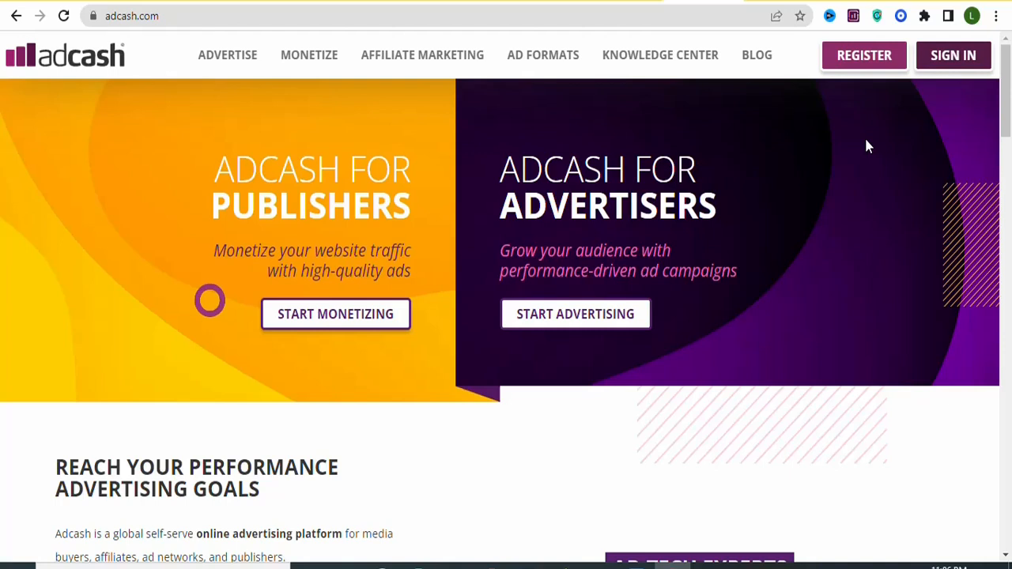
click(966, 62)
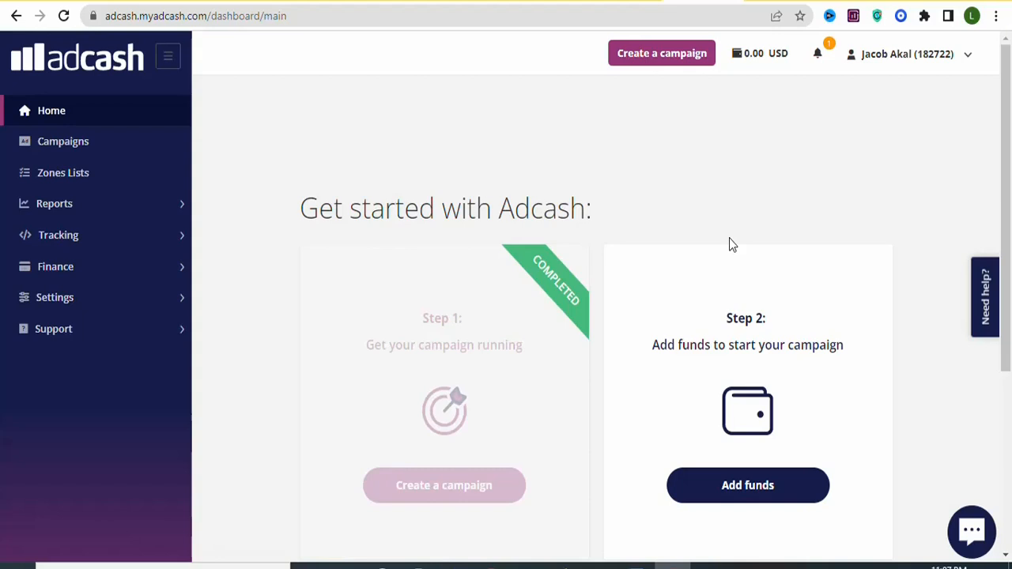
click(638, 66)
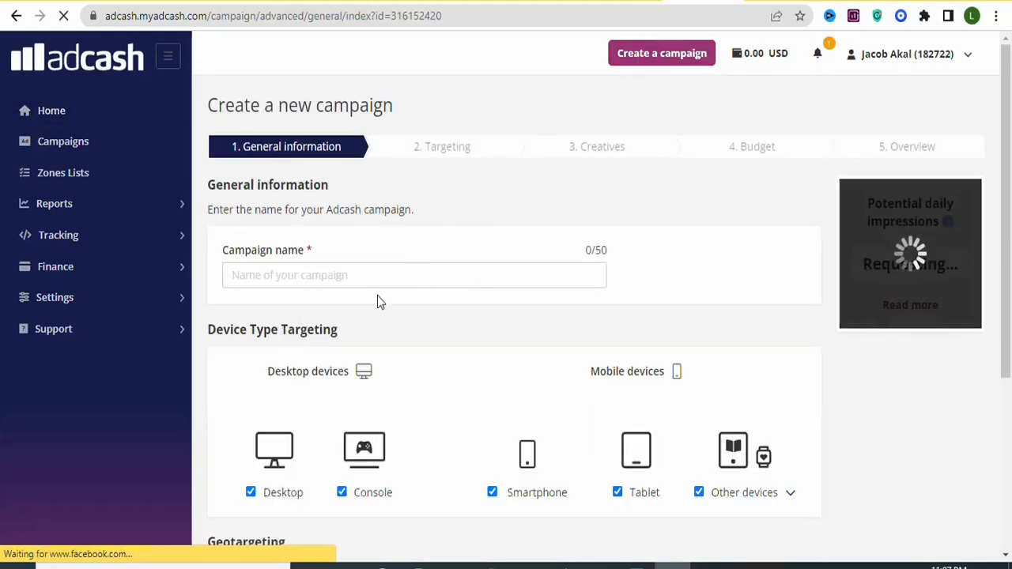
Name the campaign "Paypal Money".
click(277, 272)
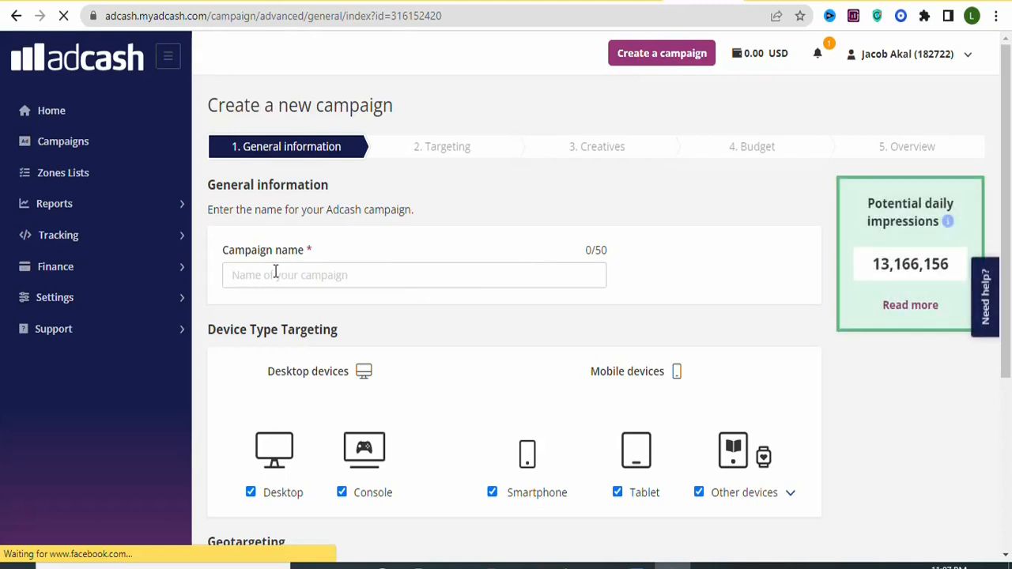
text(pp)
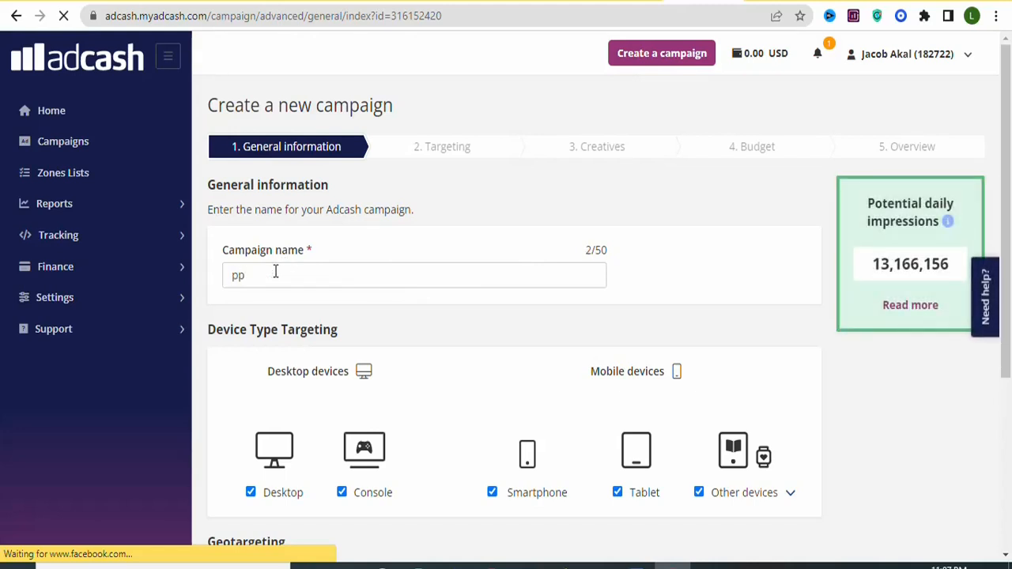
key(BackSpace)
key(BackSpace)
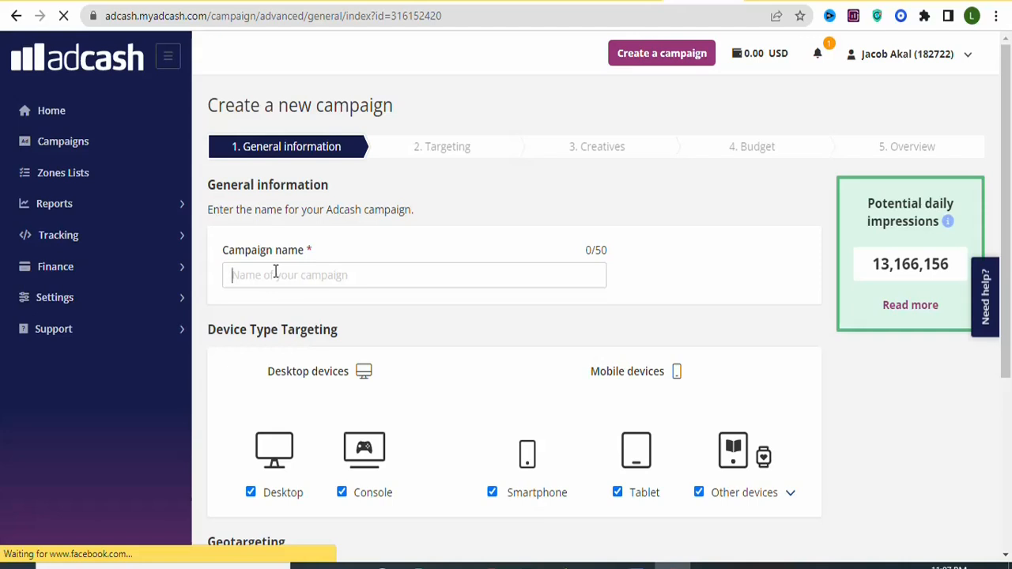
text(p)
key(BackSpace)
text(P)
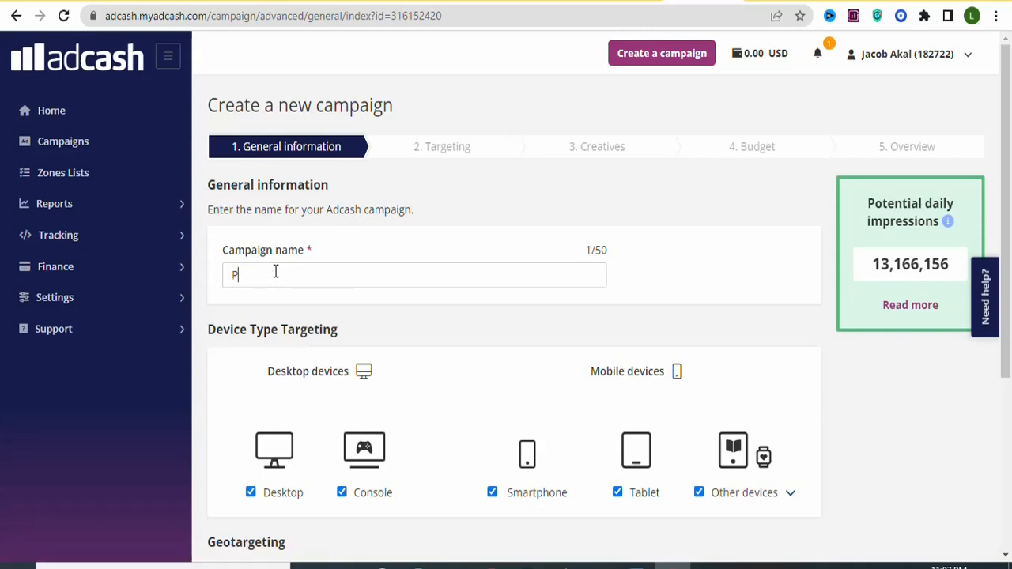
text(aypal Money)
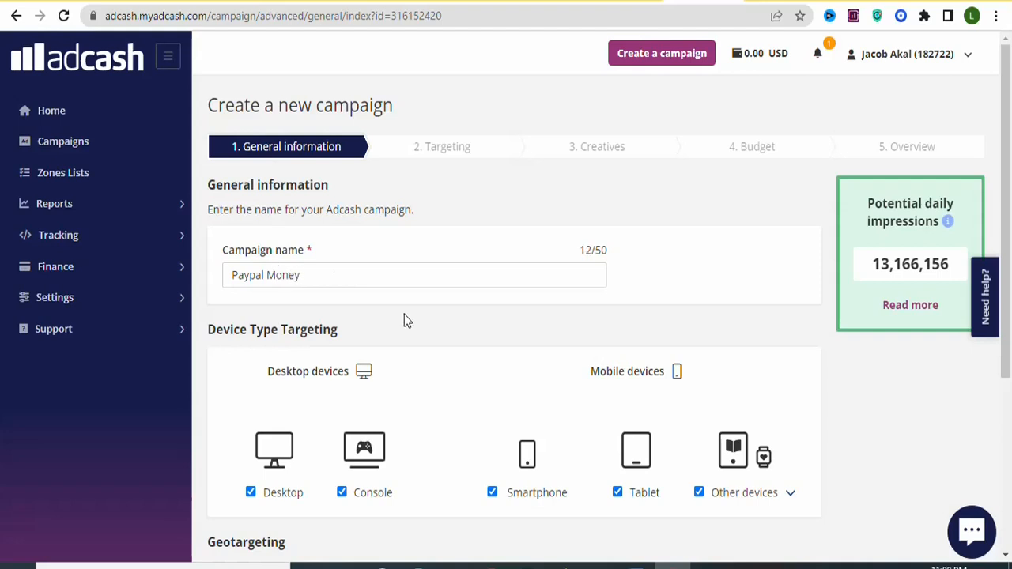
Check the offer's device restriction in CPAGrip, and exclude Other devices, Console and Desktop from the Adcash campaign's device targeting.
scroll(498, 309, down, 3)
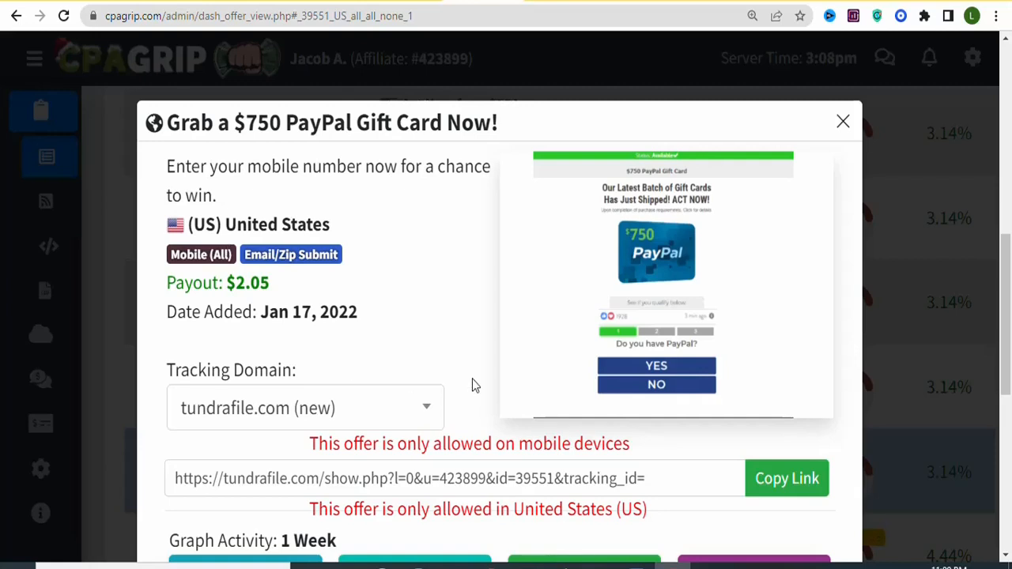
click(690, 1)
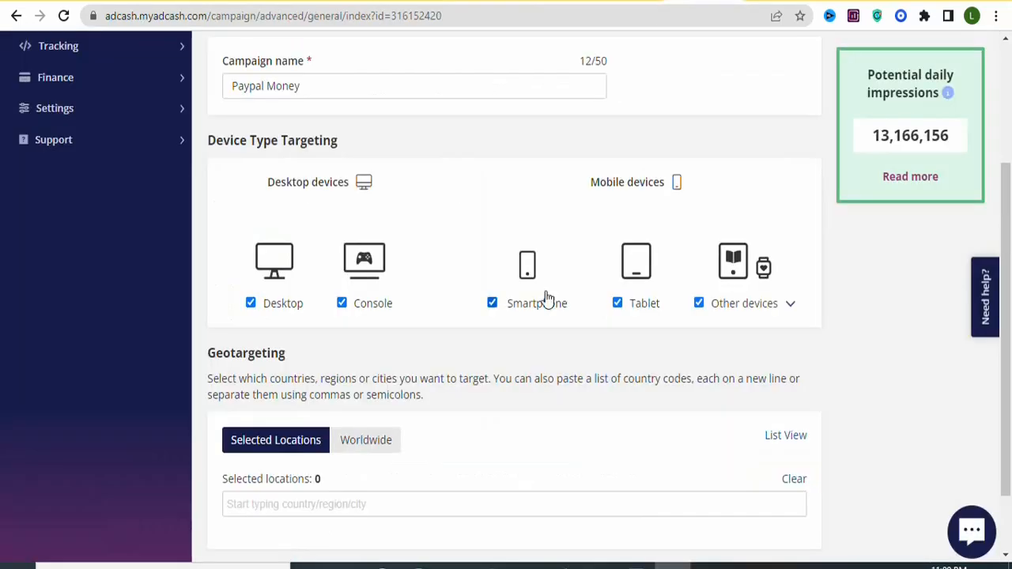
click(700, 303)
click(342, 303)
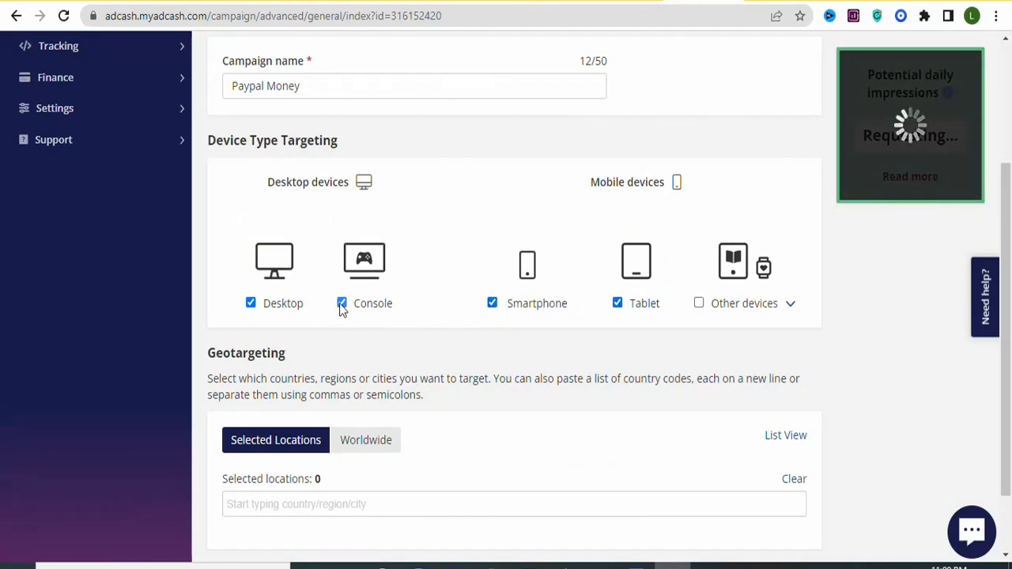
click(251, 303)
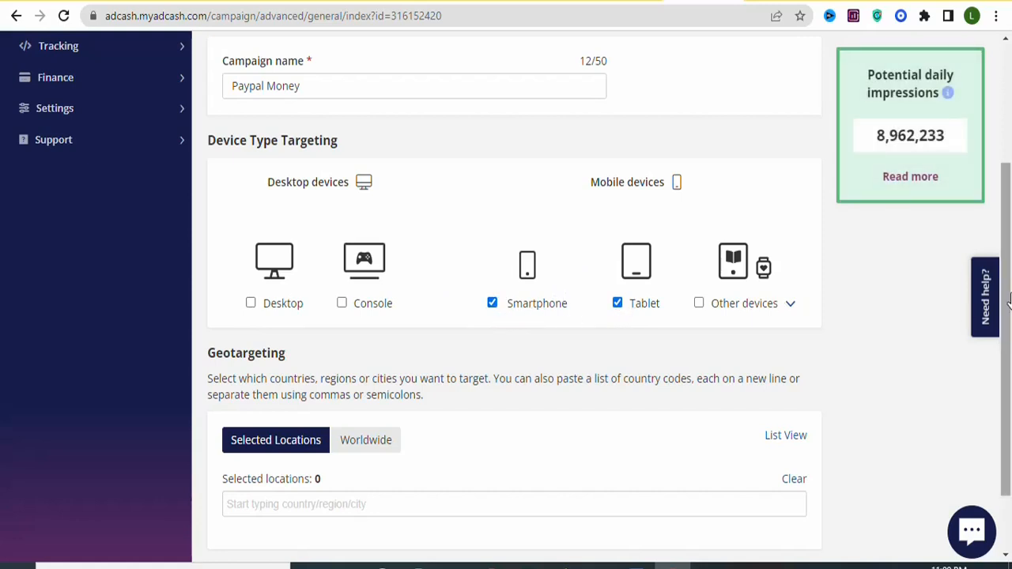
Add United States (US) as the campaign's selected location for geotargeting.
scroll(1011, 299, down, 2)
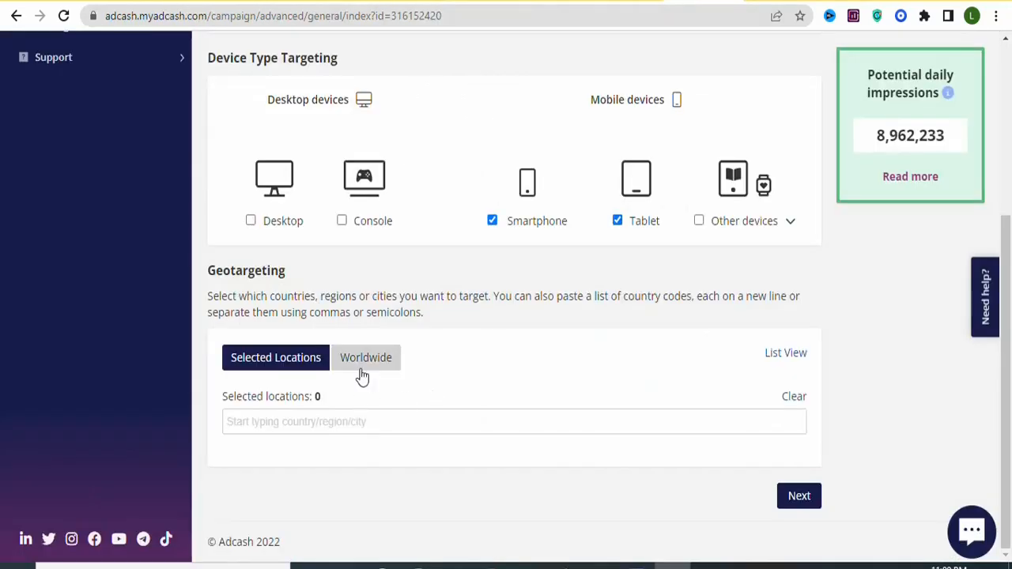
click(315, 417)
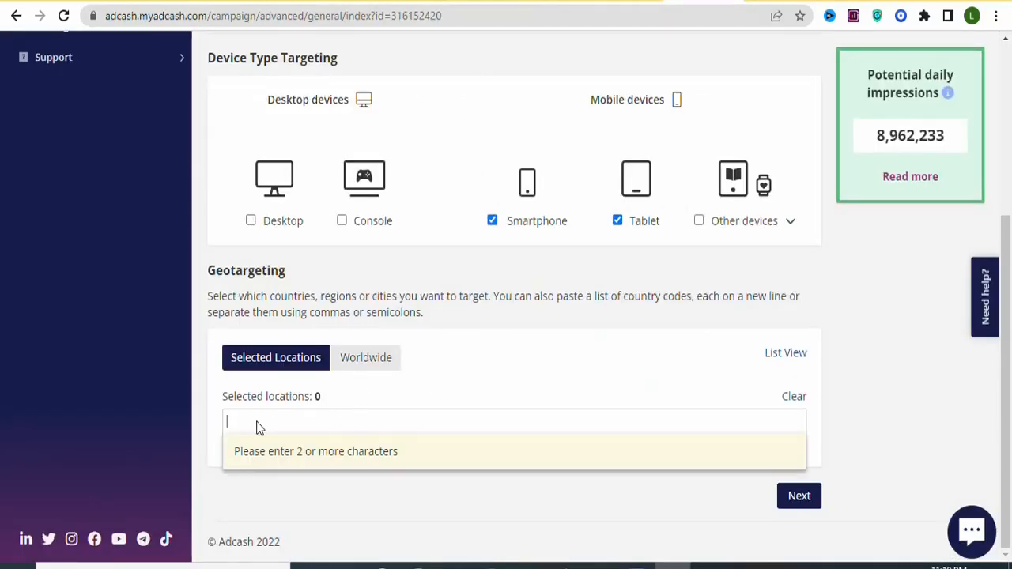
text(united s)
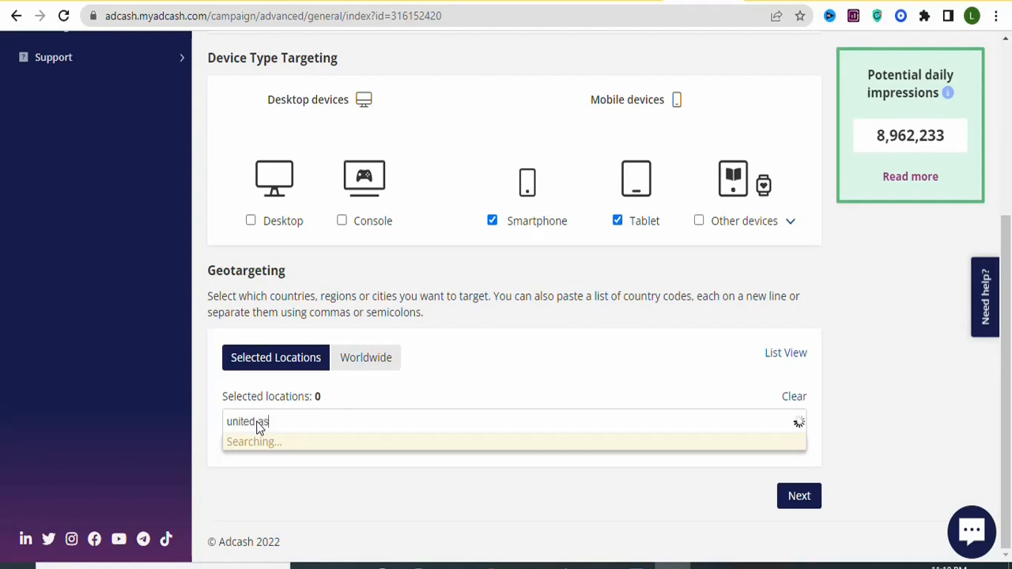
text(tates)
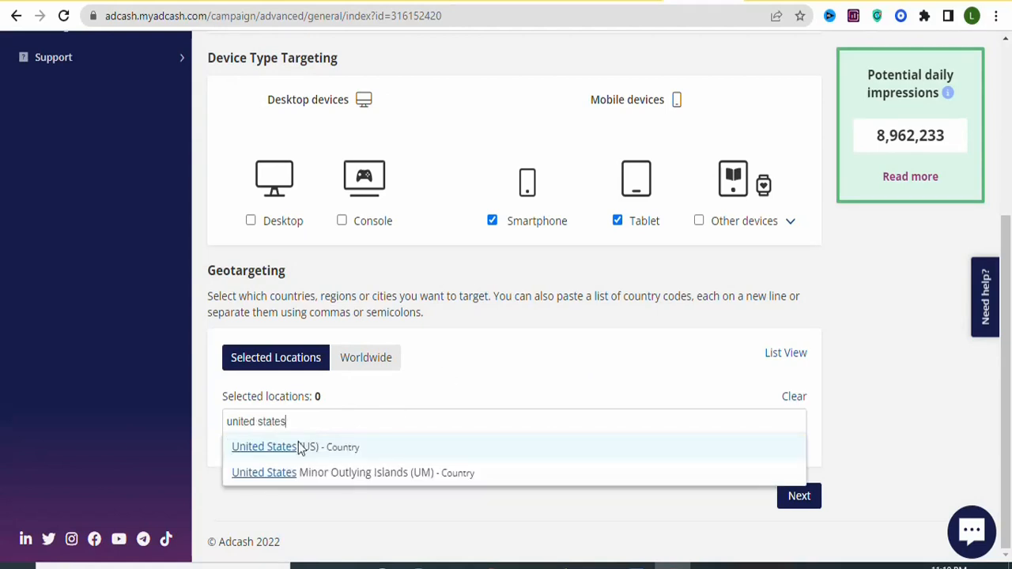
click(269, 449)
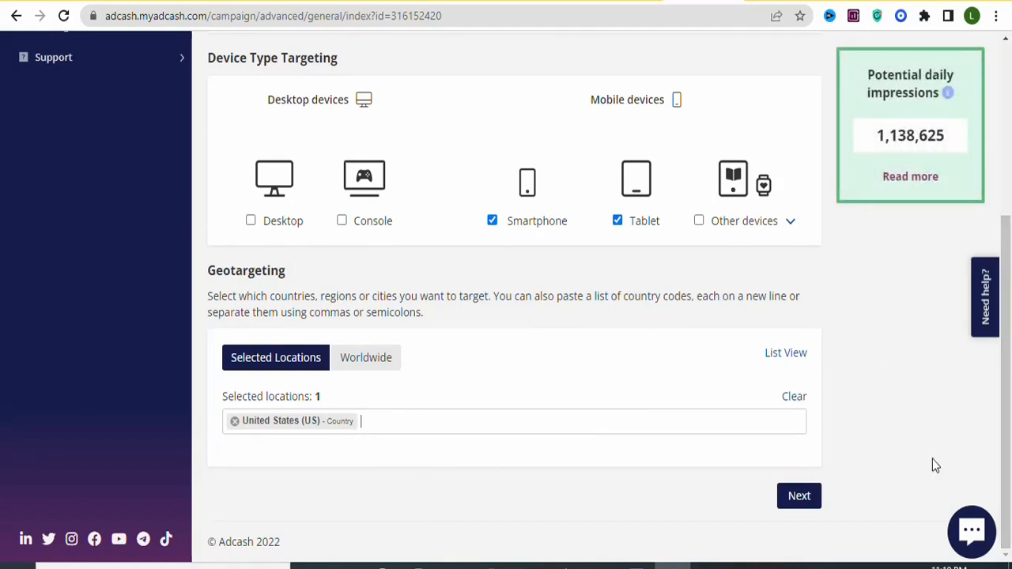
Continue to the campaign's Targeting stage and review the list of User interest categories.
click(791, 502)
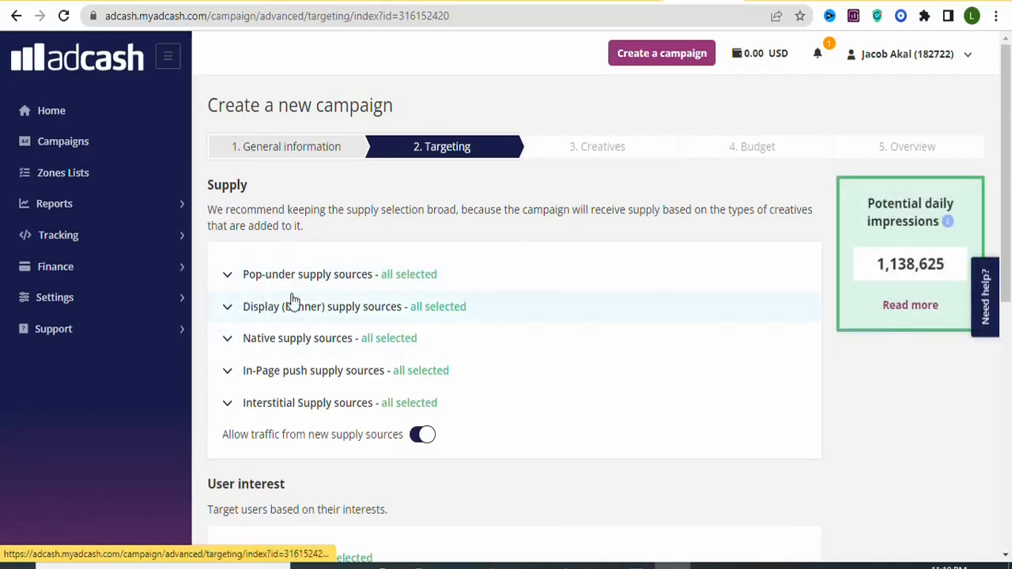
scroll(385, 474, down, 1)
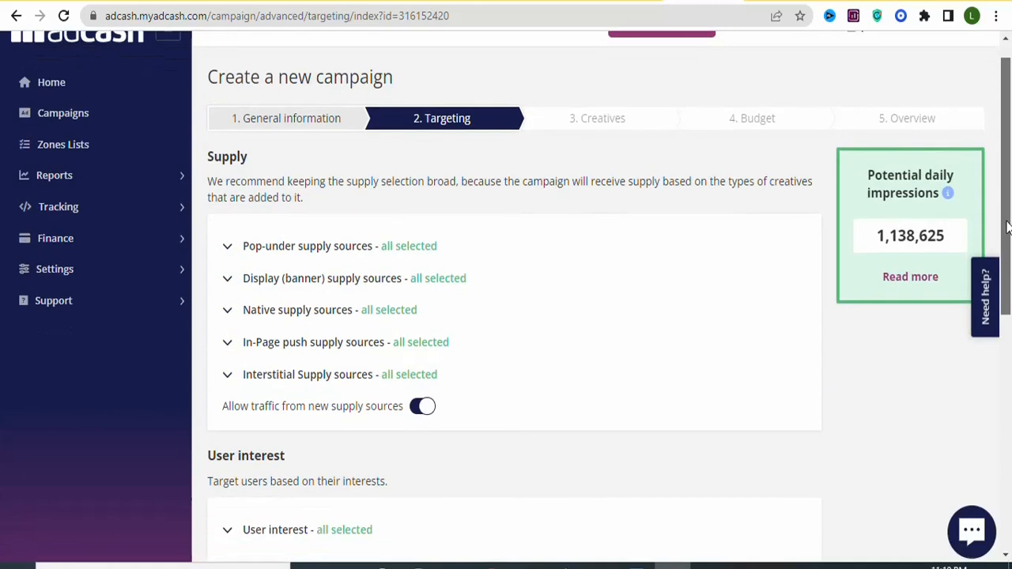
drag(1008, 229, 1010, 378)
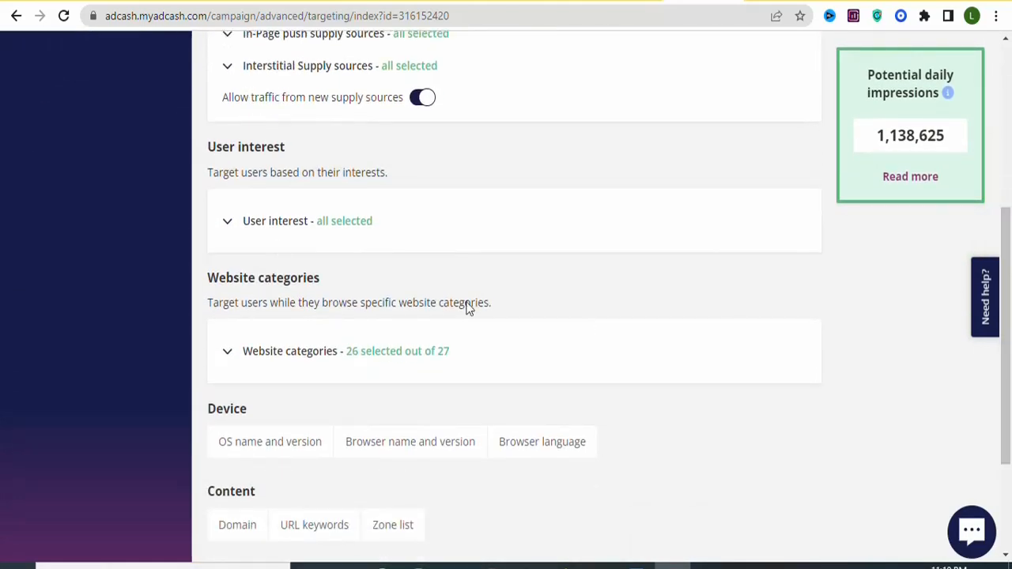
click(234, 228)
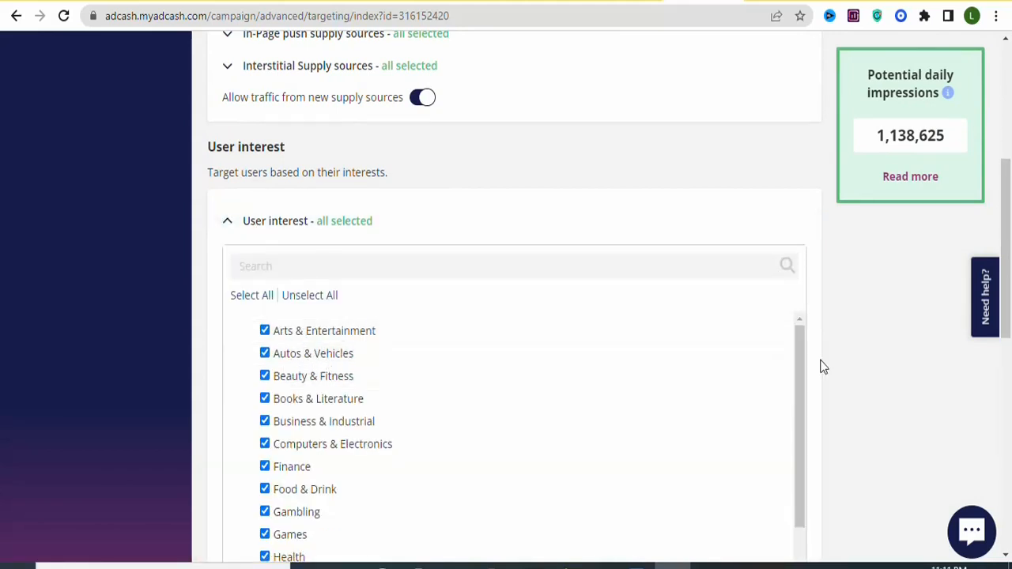
scroll(800, 363, down, 2)
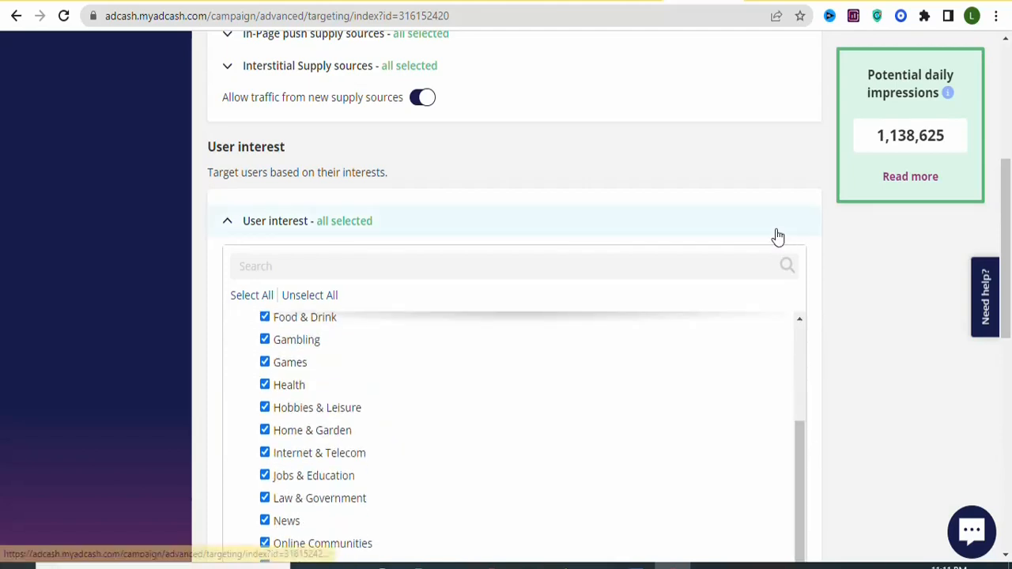
click(778, 237)
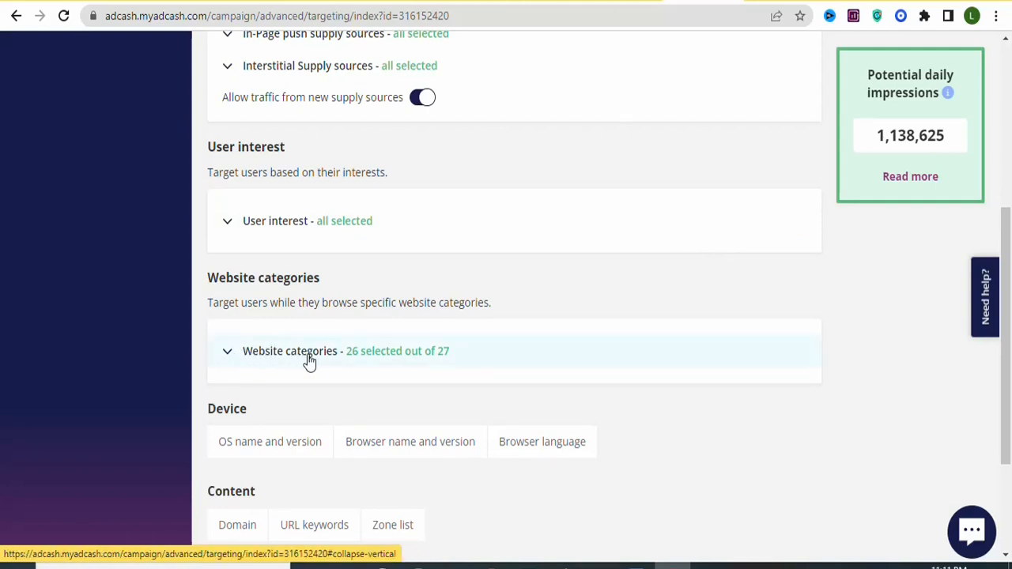
Review the Website categories list and continue to the Creatives stage of the campaign.
click(222, 365)
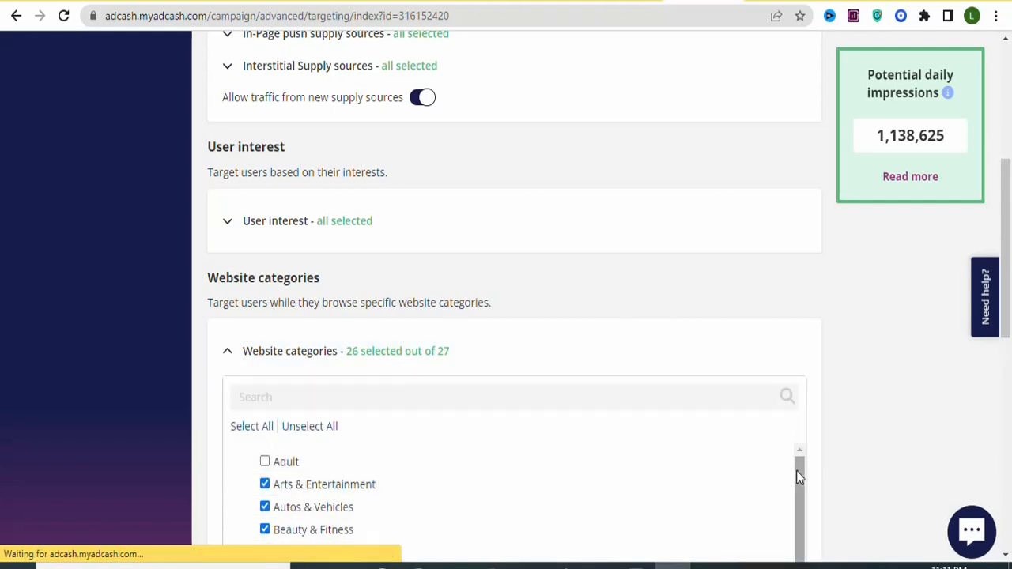
drag(796, 471, 804, 414)
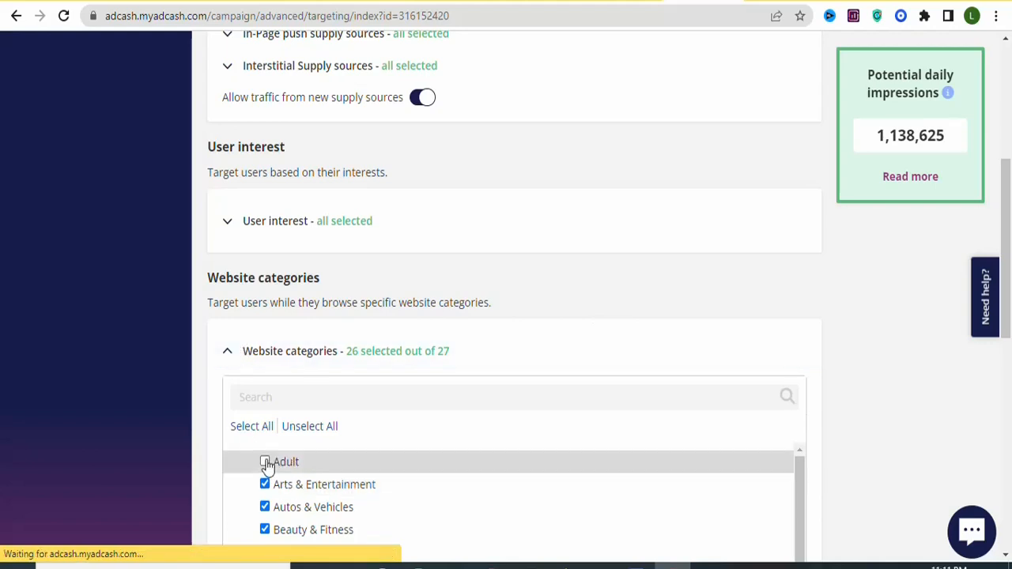
click(234, 370)
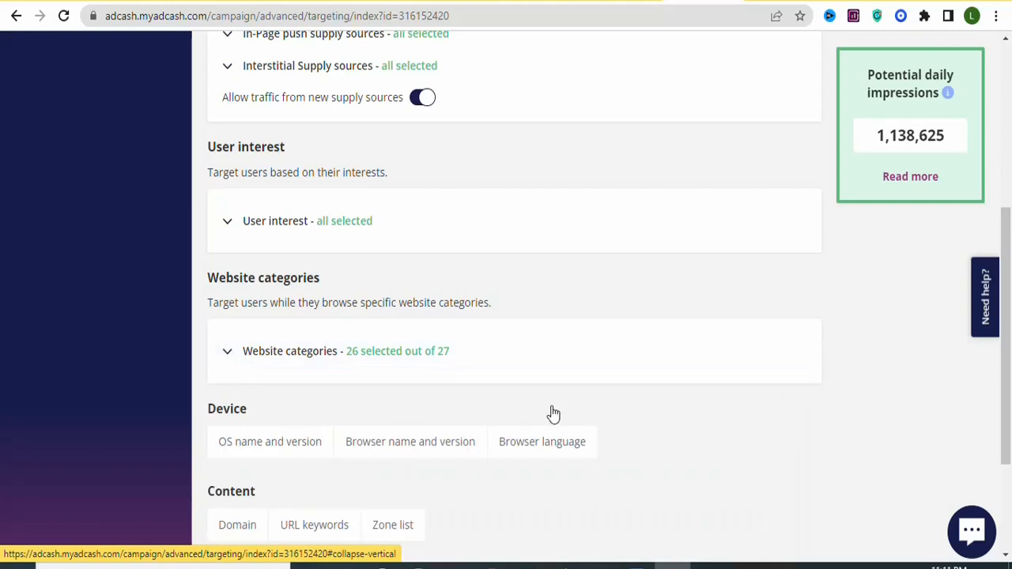
scroll(1007, 364, down, 3)
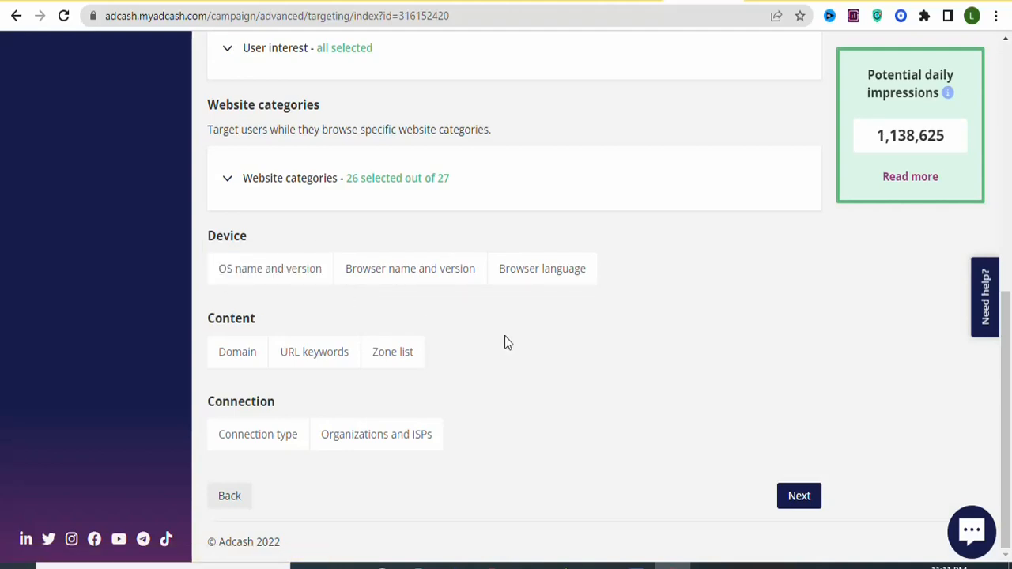
click(803, 496)
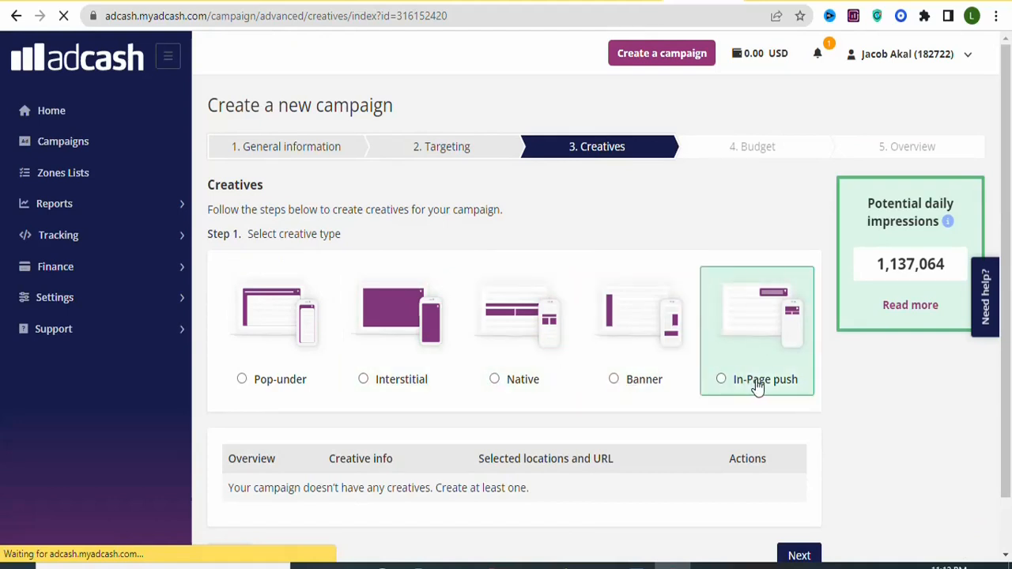
Choose In-Page push as the creative type for the campaign.
click(720, 379)
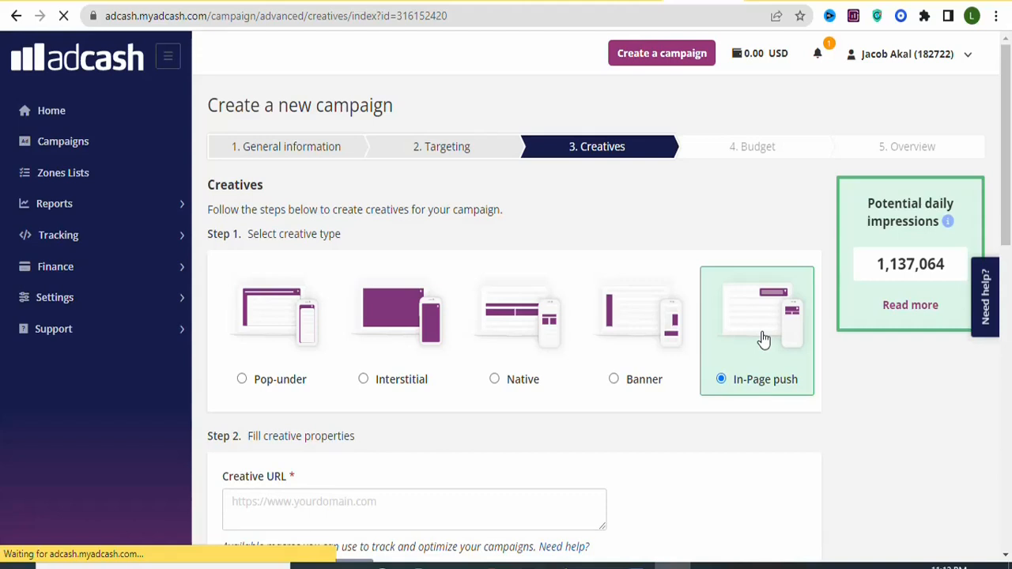
scroll(945, 401, down, 1)
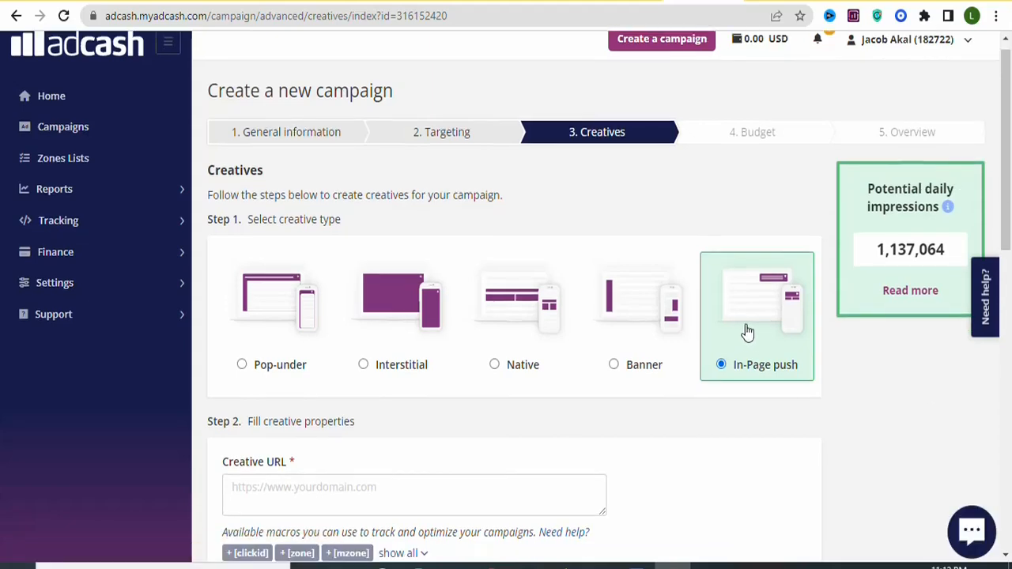
drag(1006, 131, 1009, 228)
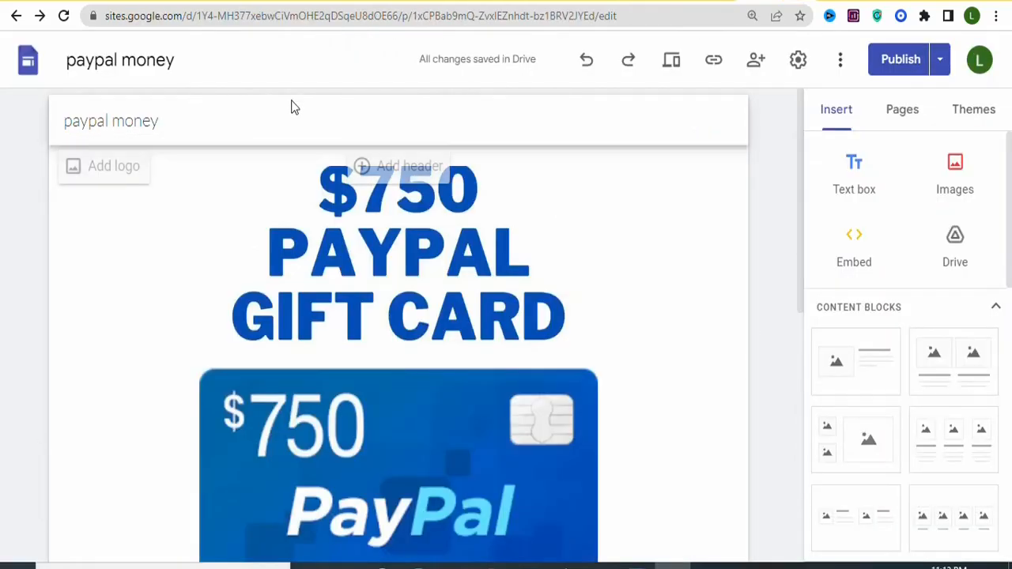
Copy the published link of the "paypal money" Google Site and enter it as the Creative URL in Adcash.
click(714, 68)
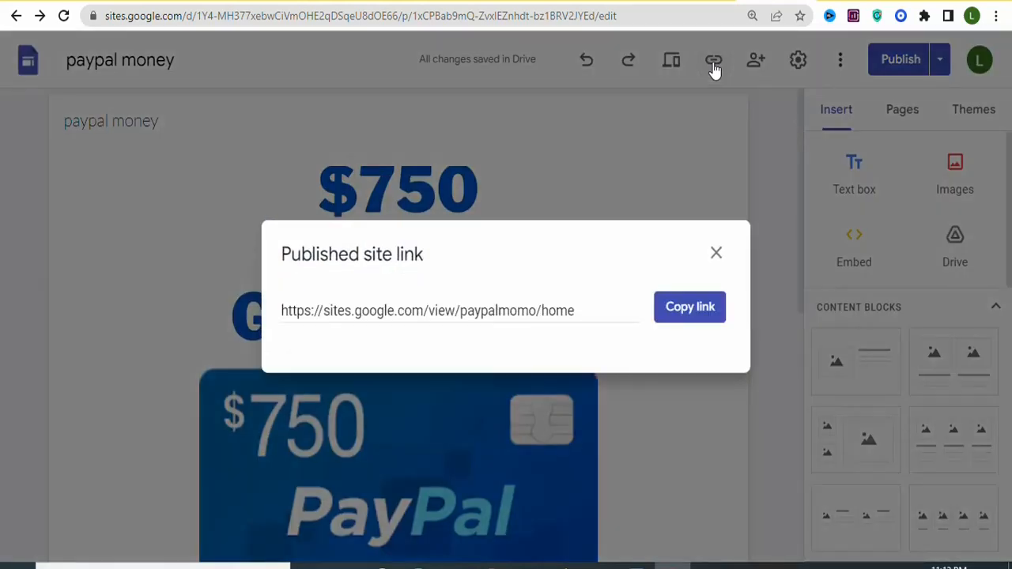
click(691, 310)
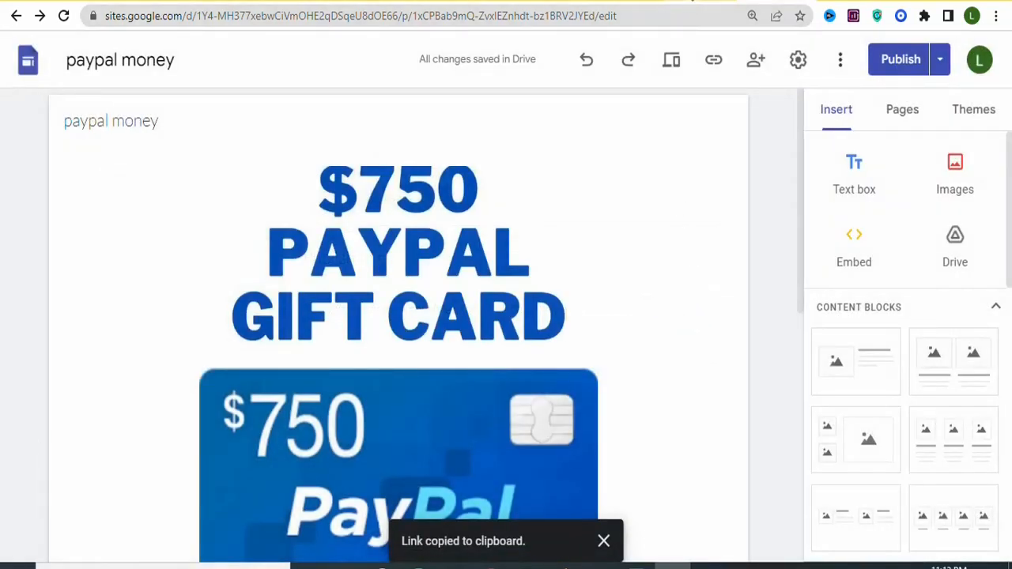
click(688, 1)
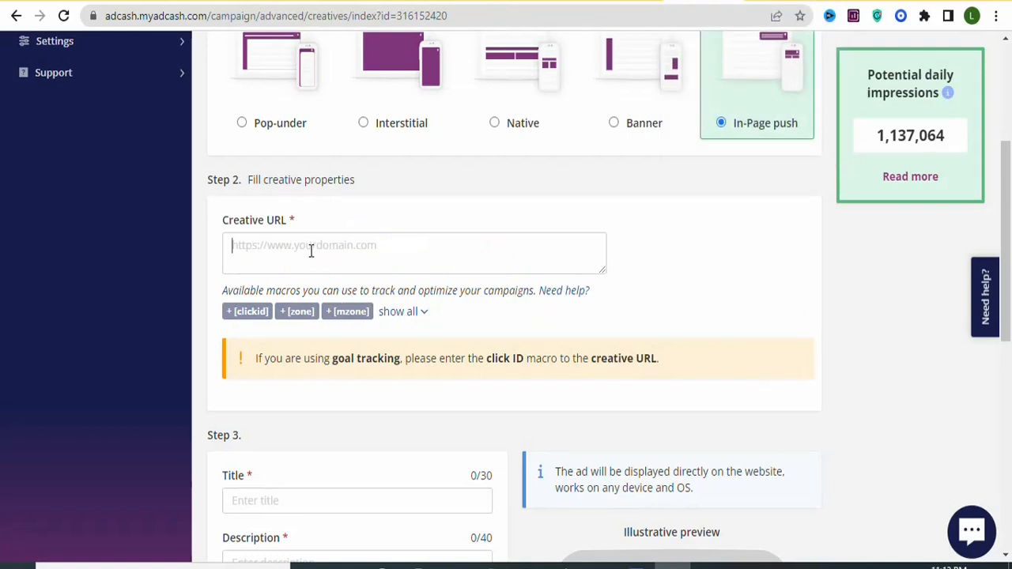
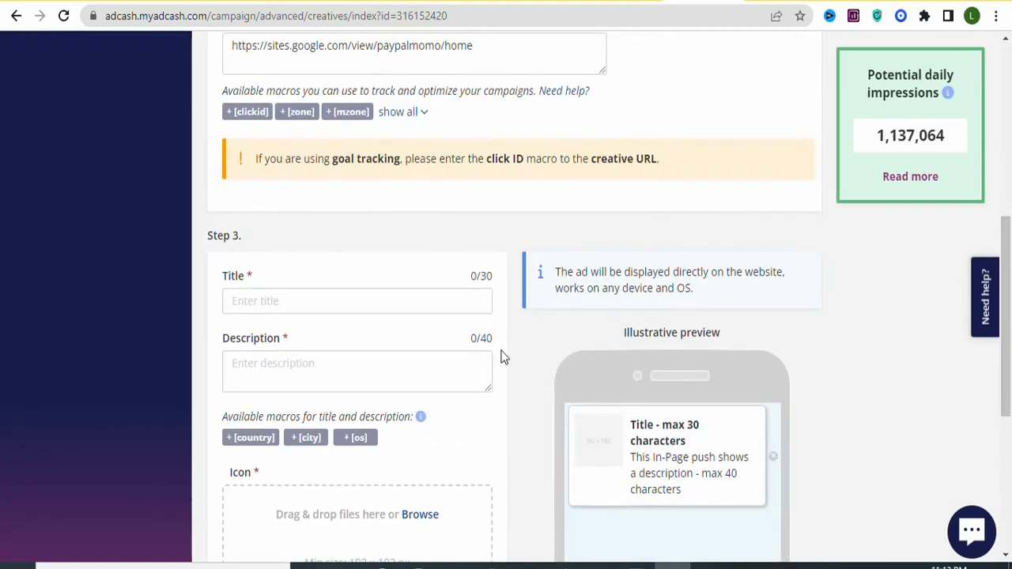
Copy the offer's headline from CPAGrip into the Adcash ad title and trim it to "Grab a $750 PayPal Gift Card".
click(479, 1)
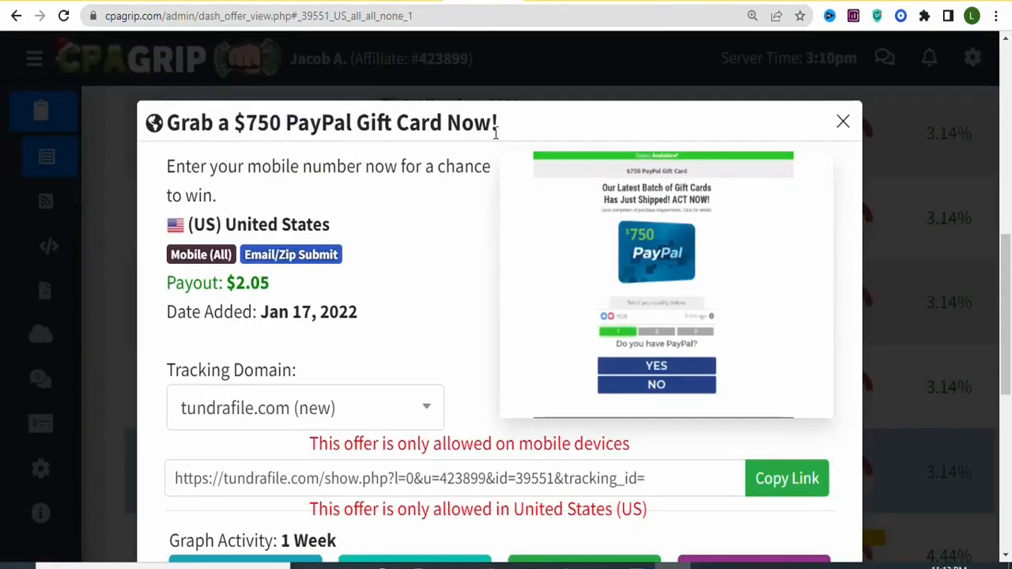
drag(166, 166, 171, 125)
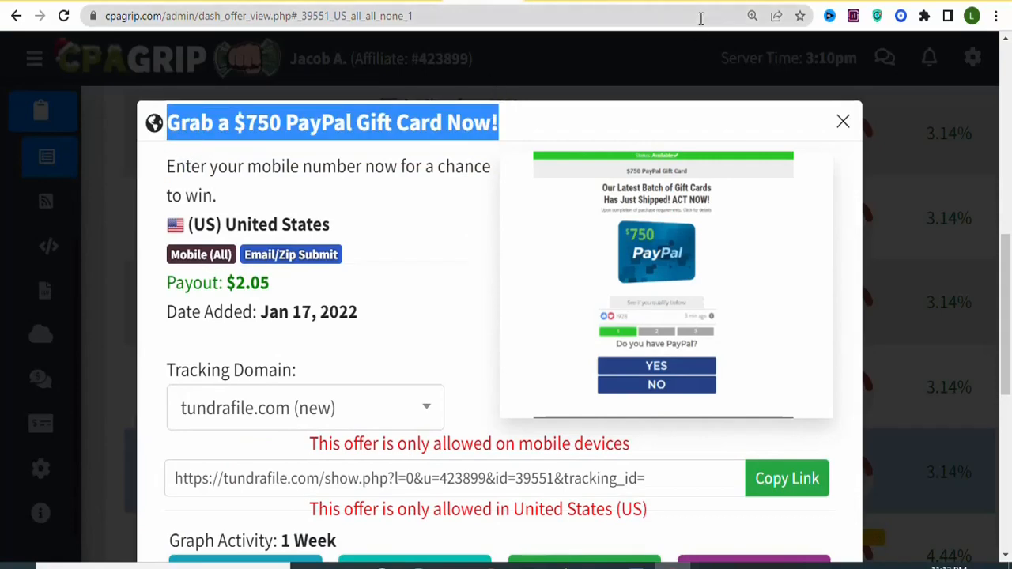
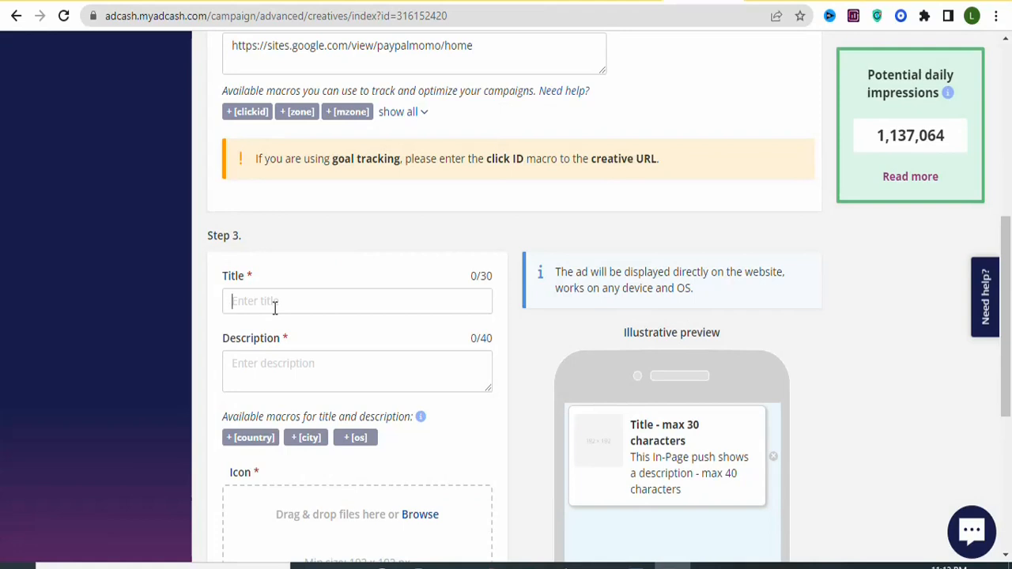
text(Grab a $750 PayPal Gift Card N)
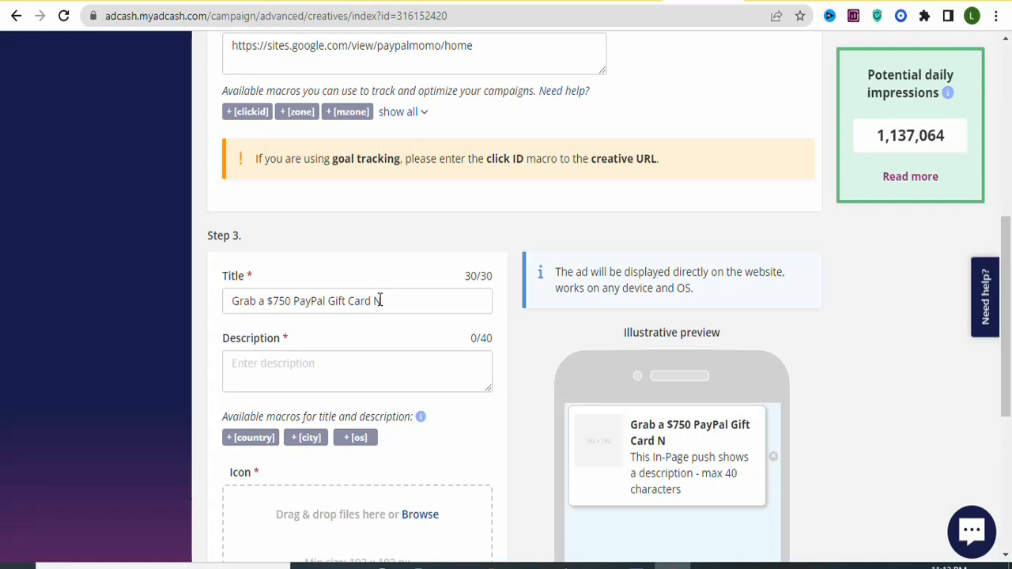
key(BackSpace)
Copy the offer's description sentence from CPAGrip and paste it into the Adcash ad description.
click(484, 1)
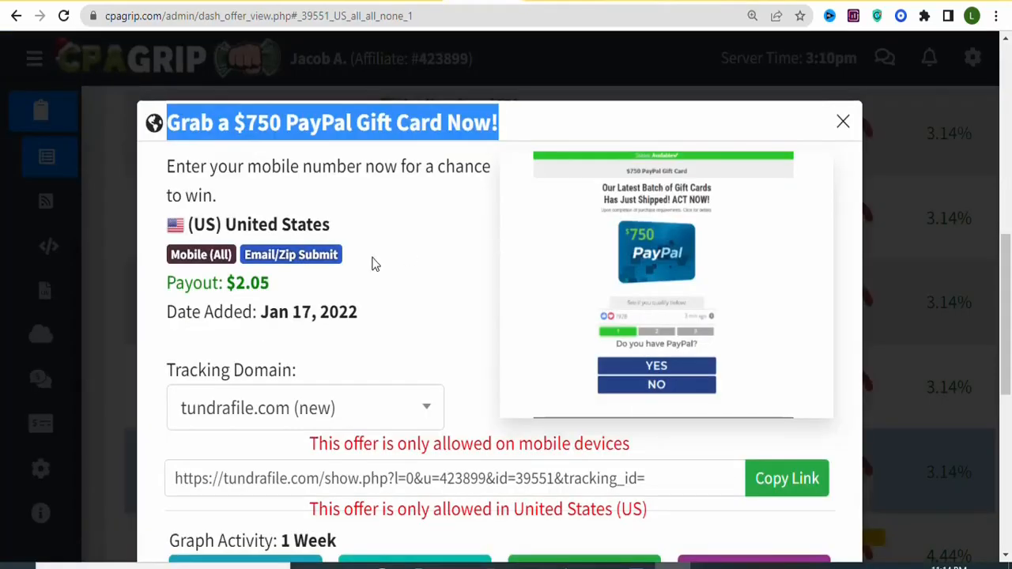
drag(221, 196, 163, 168)
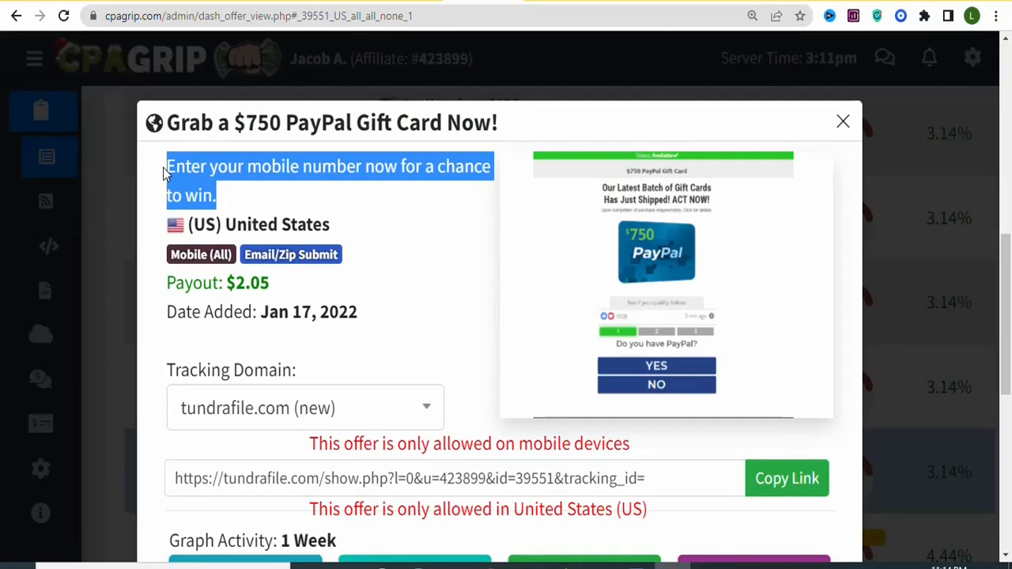
click(703, 1)
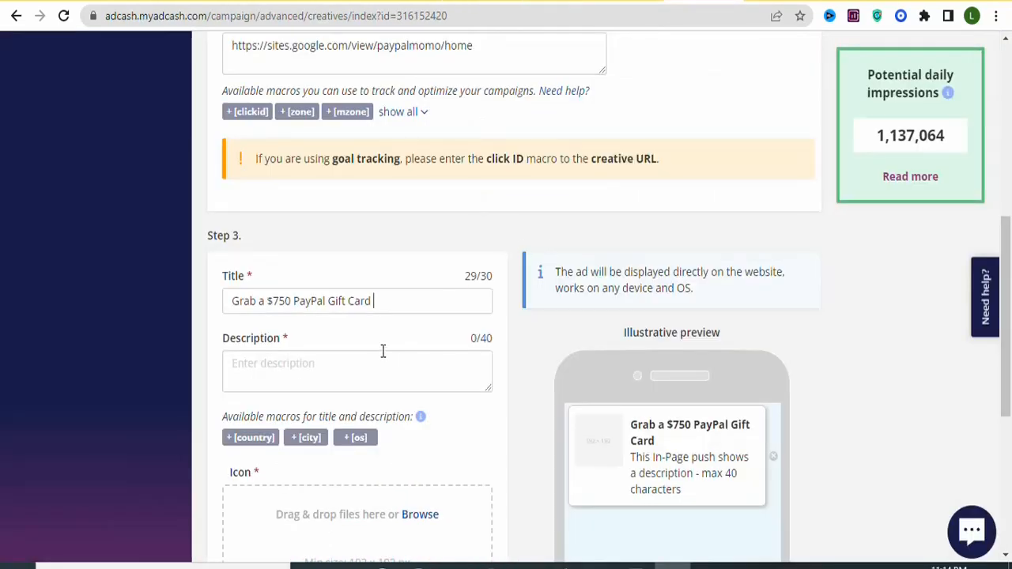
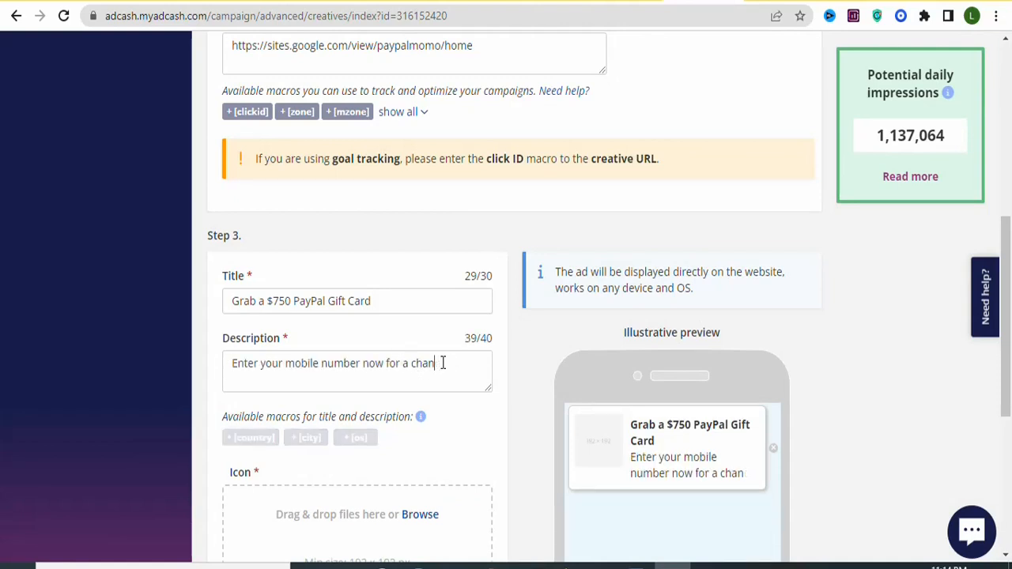
Reword the ad description to read "Enter your mobile number now to win!".
key(BackSpace)
key(BackSpace)
key(BackSpace)
key(BackSpace)
key(BackSpace)
key(BackSpace)
key(BackSpace)
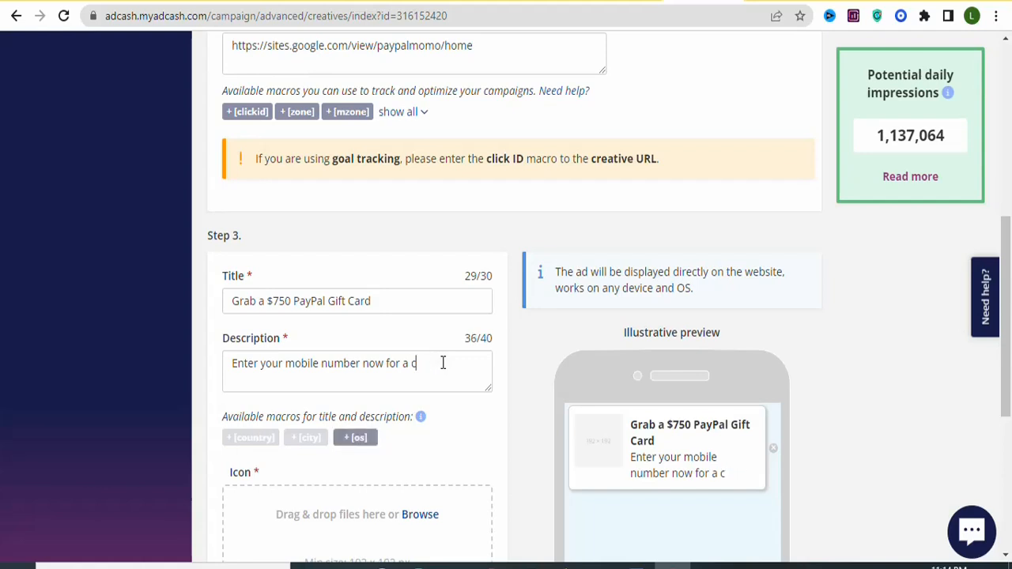
key(BackSpace)
key(BackSpace)
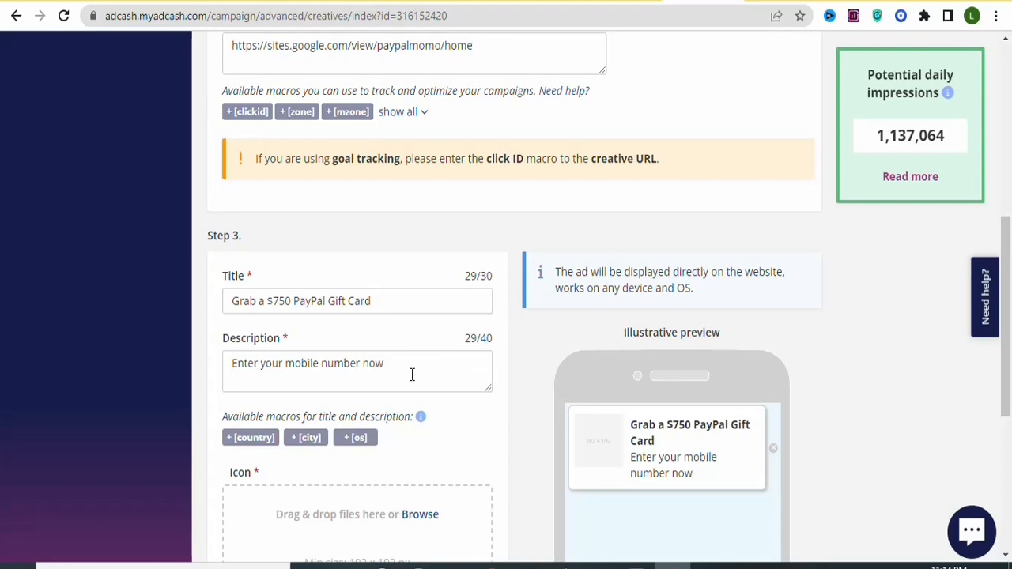
text(to win)
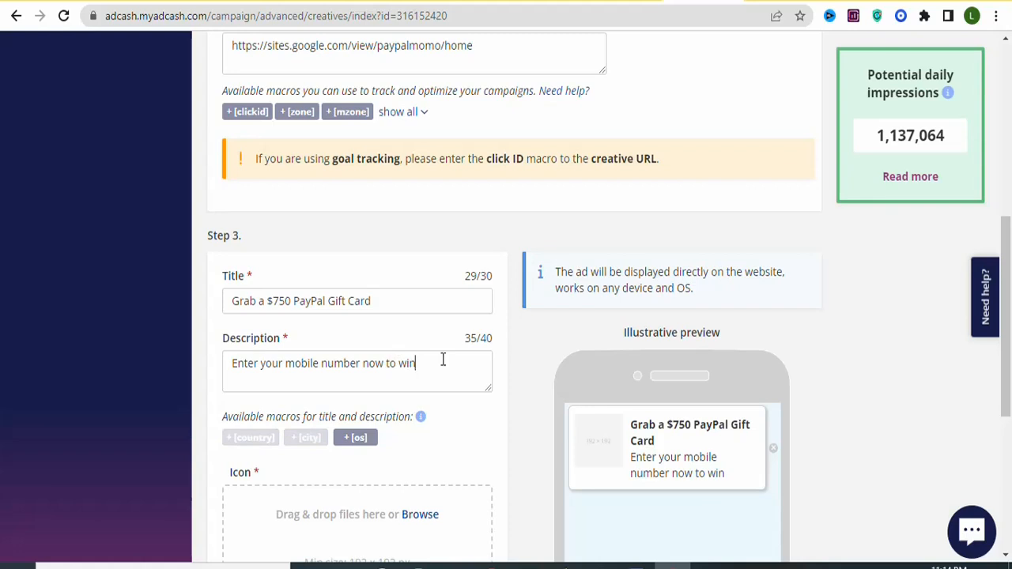
text(!)
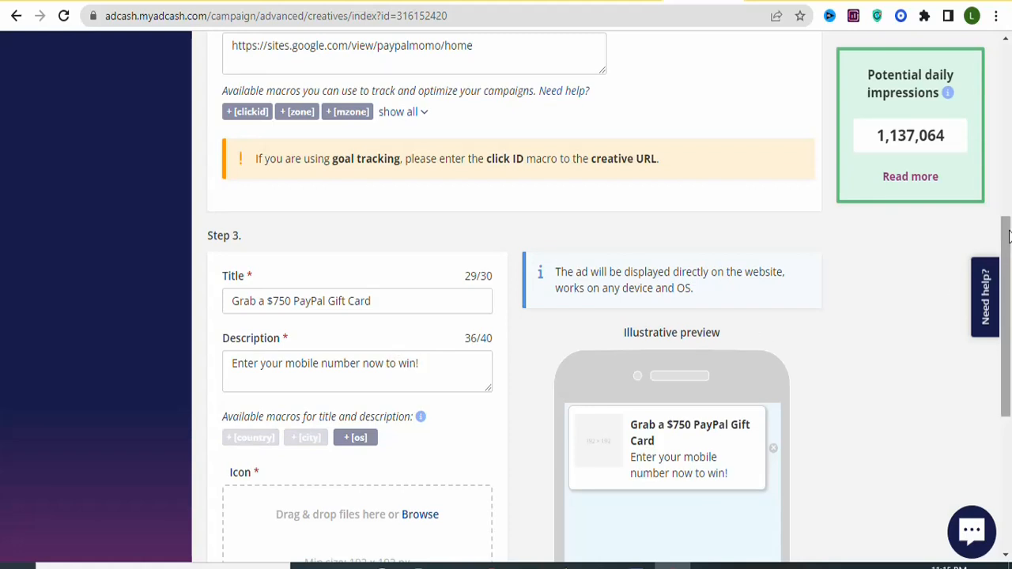
Check the icon requirements in Adcash, then switch to Canva and examine the gift card icon design and the "750 paypal" image search.
scroll(255, 275, down, 3)
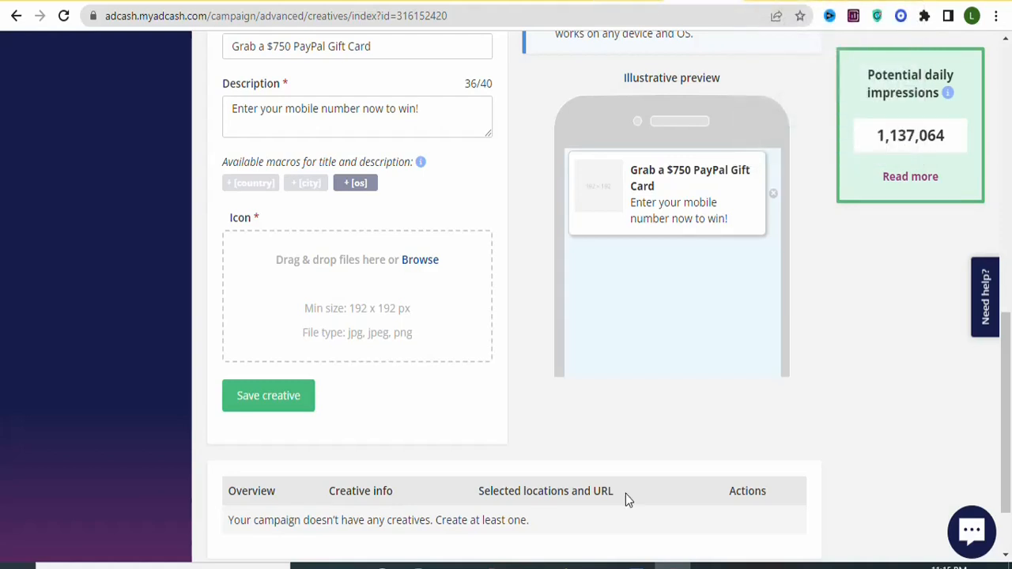
click(563, 566)
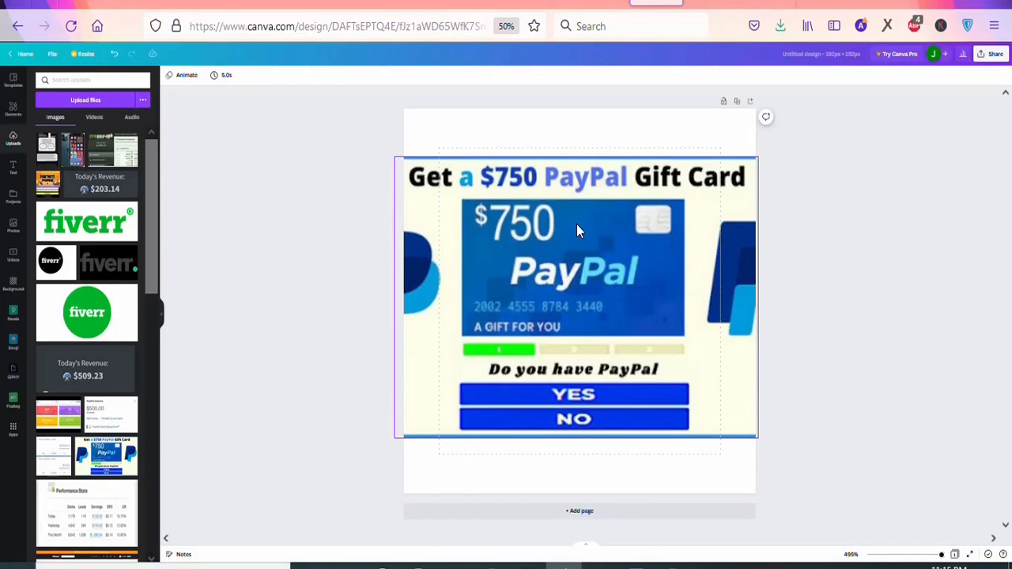
click(710, 3)
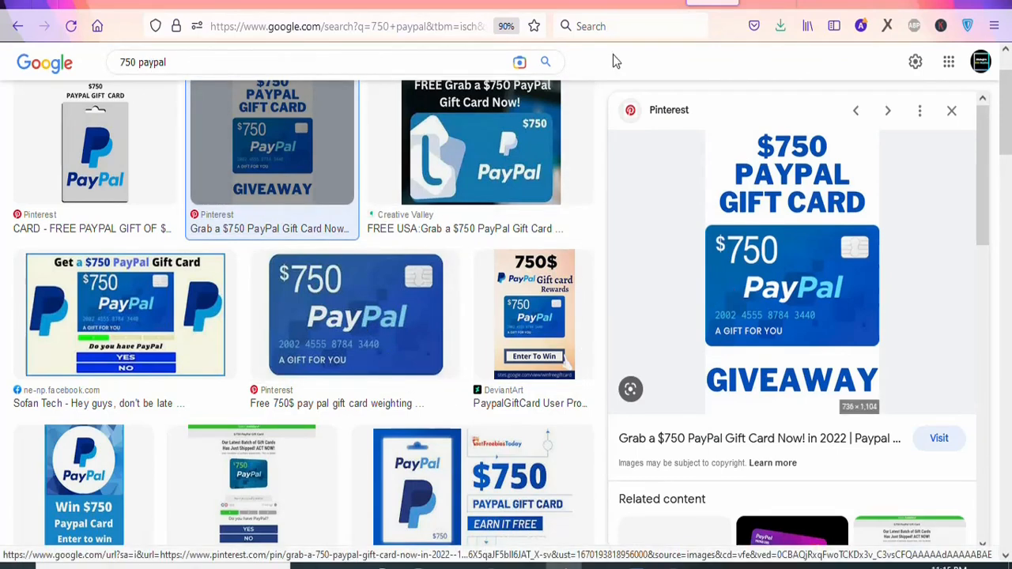
Open the custom size form on the Canva home page and examine its width and height settings.
click(598, 4)
click(926, 95)
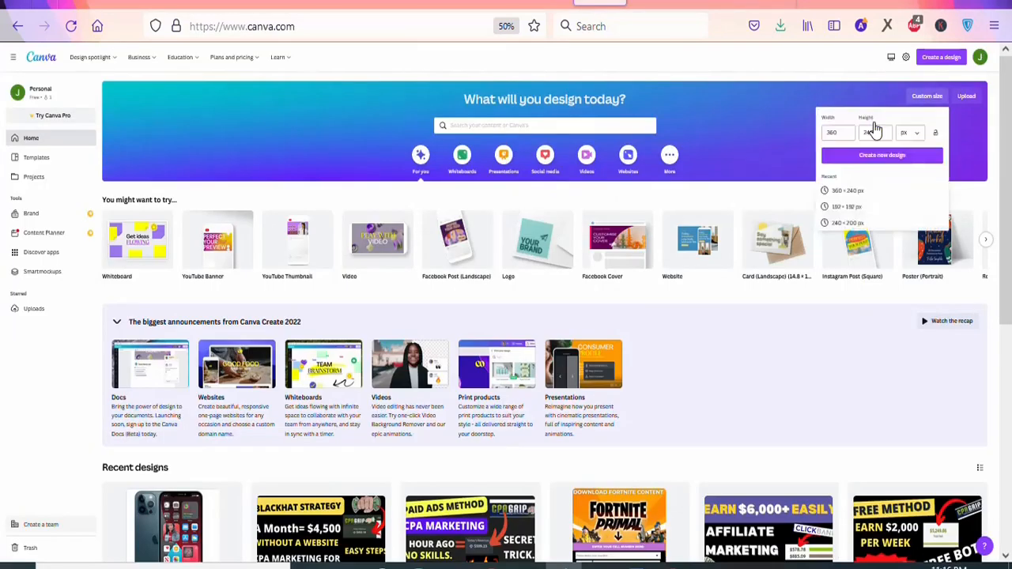
click(899, 156)
click(924, 100)
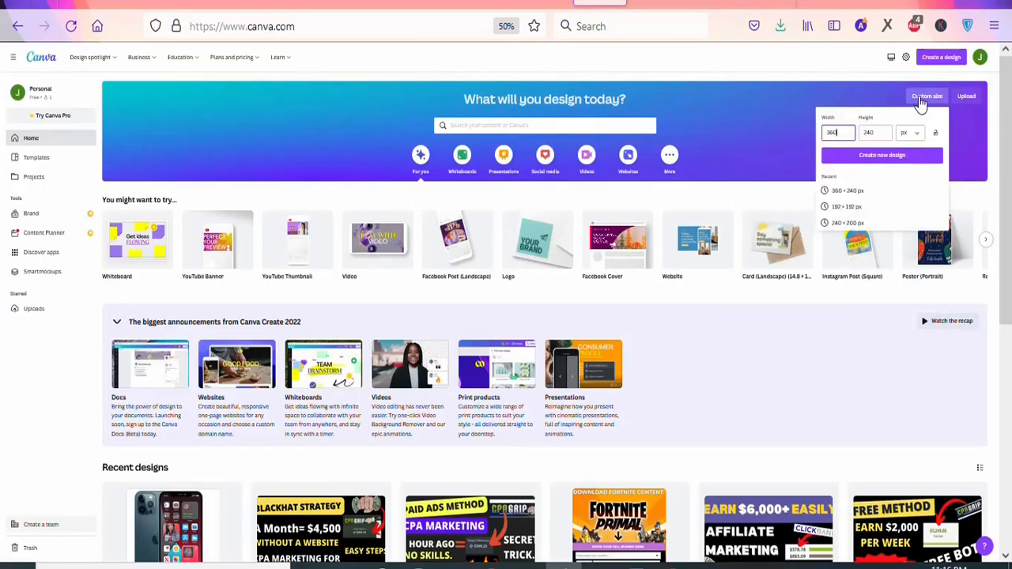
click(924, 101)
click(927, 102)
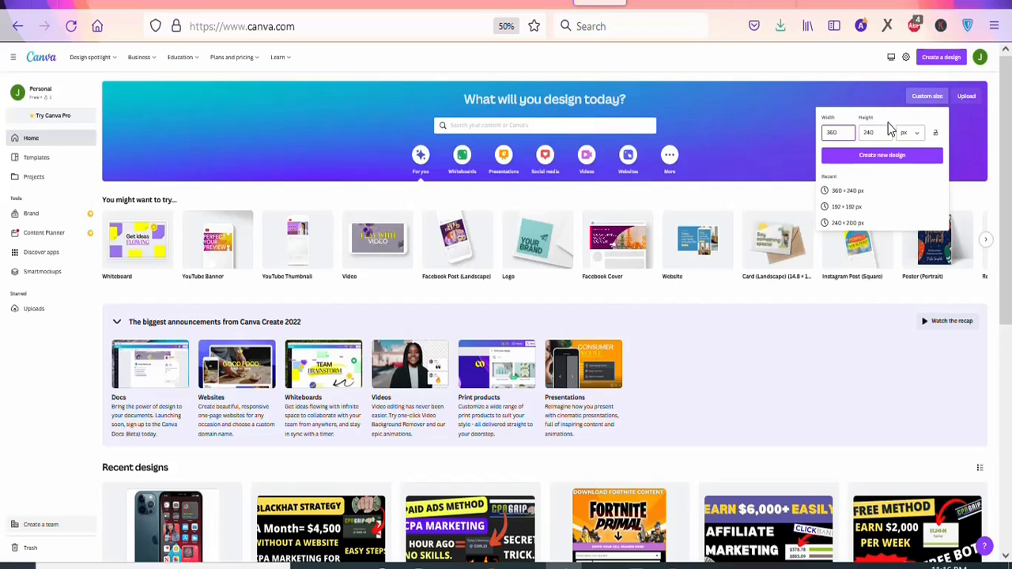
click(852, 132)
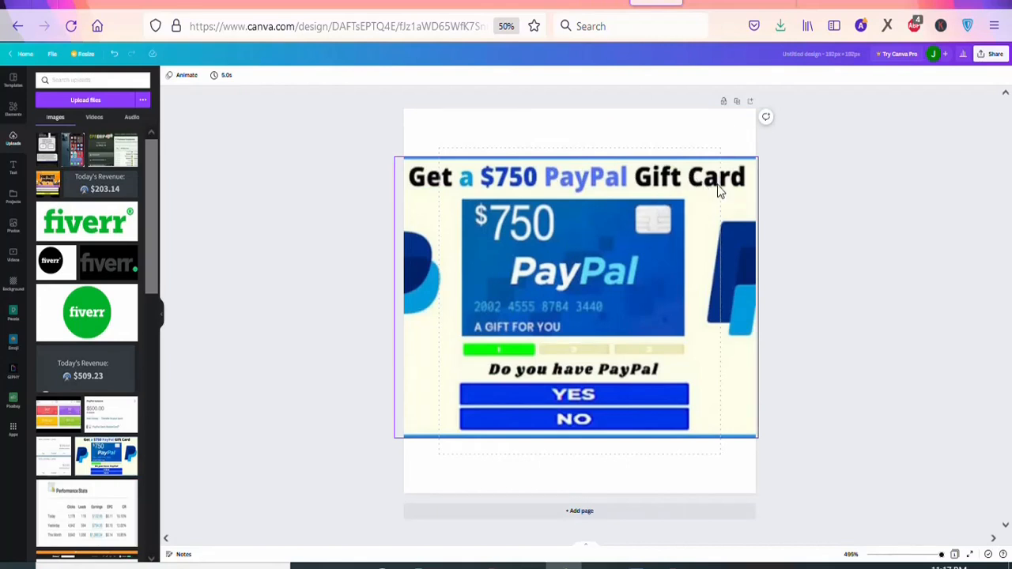
Download the 192 x 192 px PayPal gift card design from Canva as a PNG.
click(991, 54)
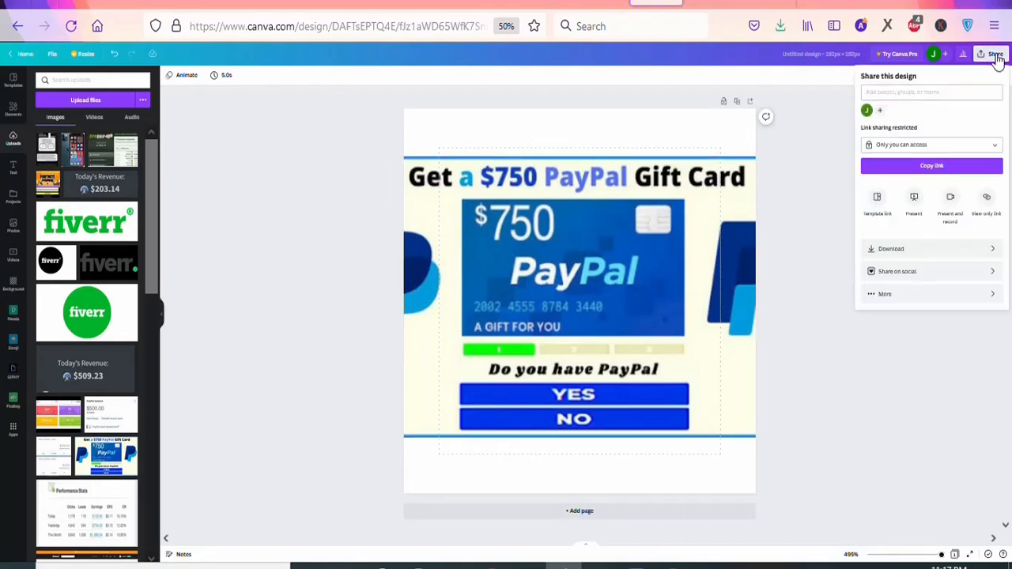
click(906, 250)
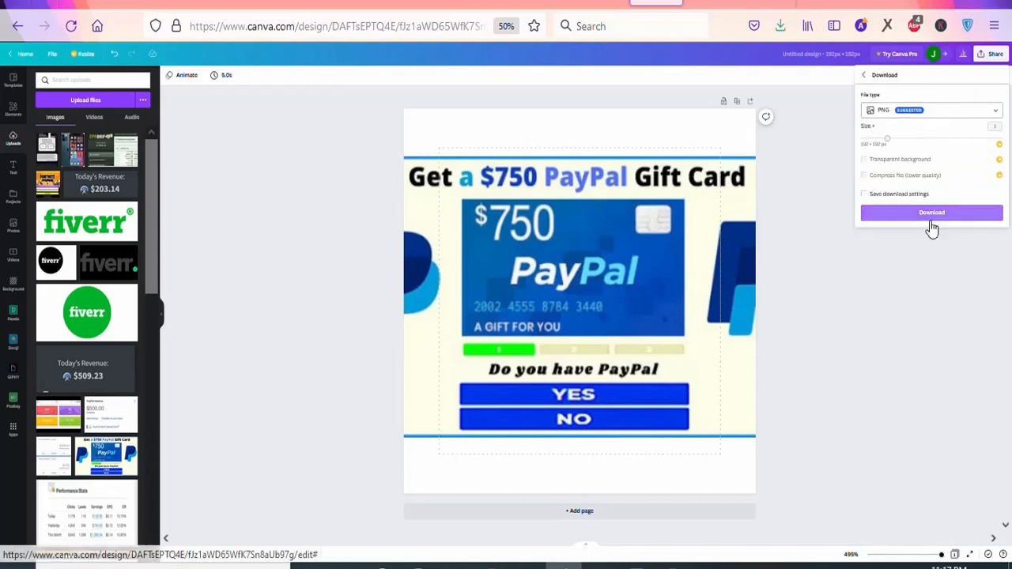
click(930, 215)
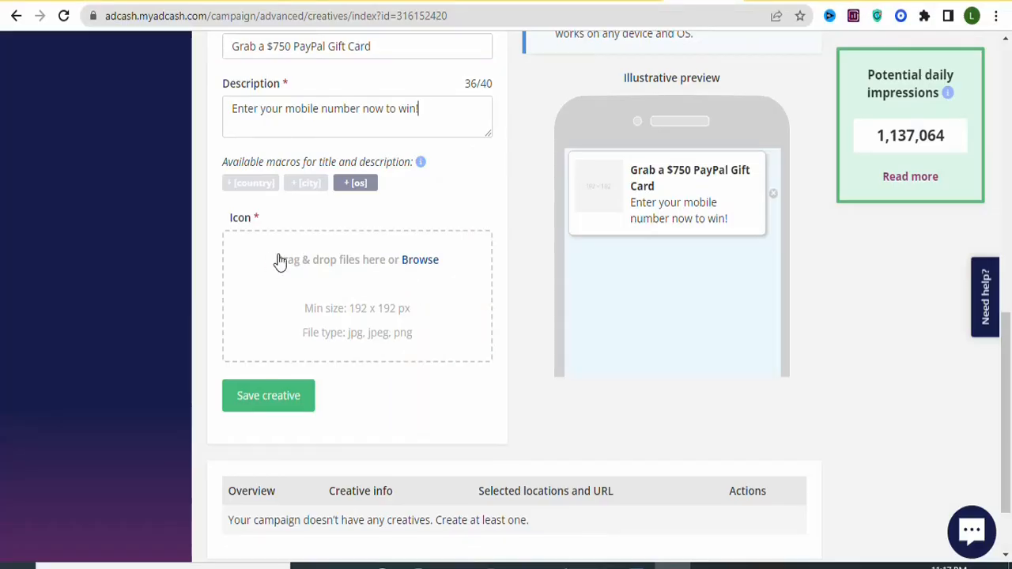
In Adcash, upload "Untitled design(2)" from Downloads as the ad icon and save the creative.
click(417, 265)
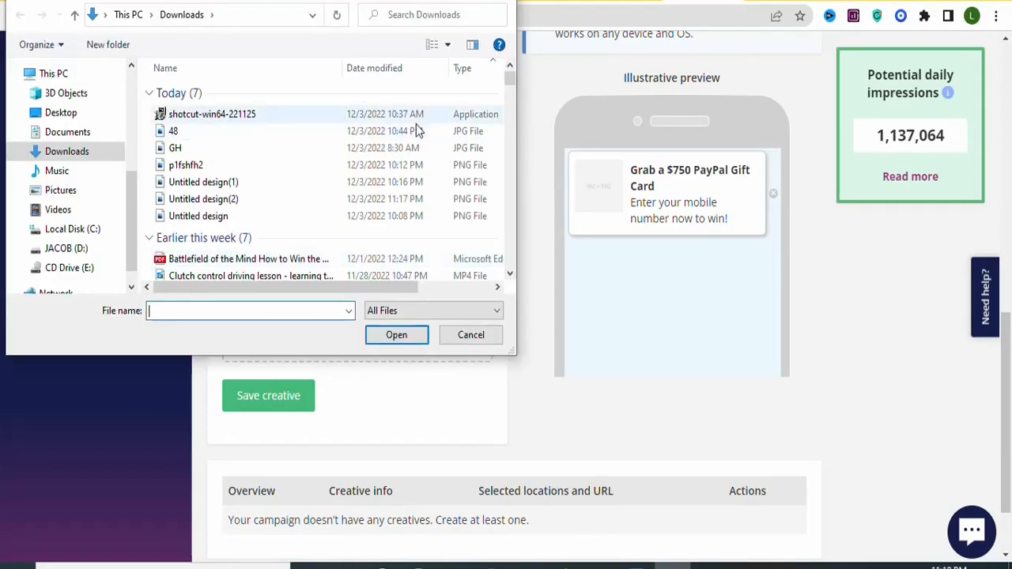
click(380, 198)
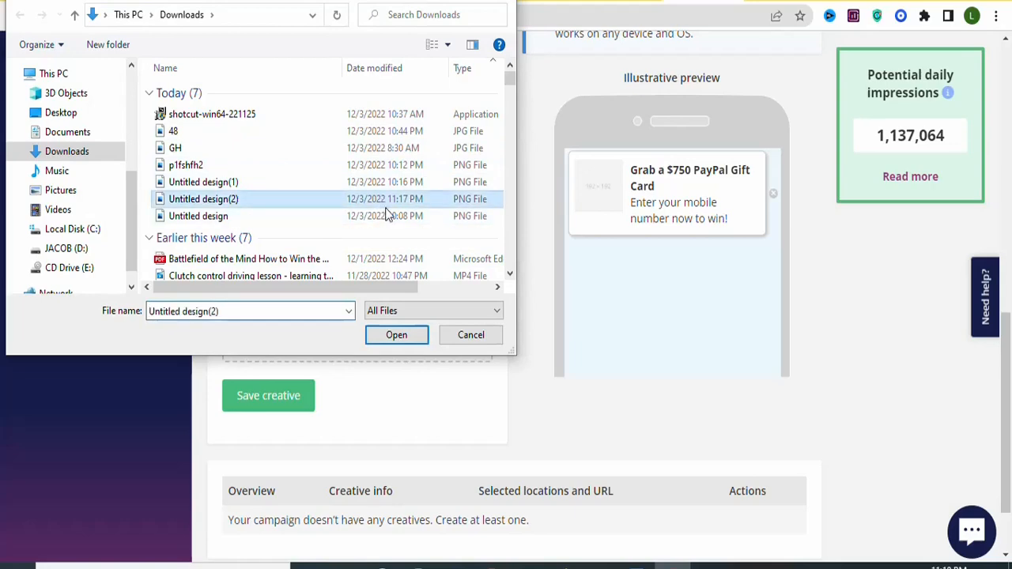
click(390, 335)
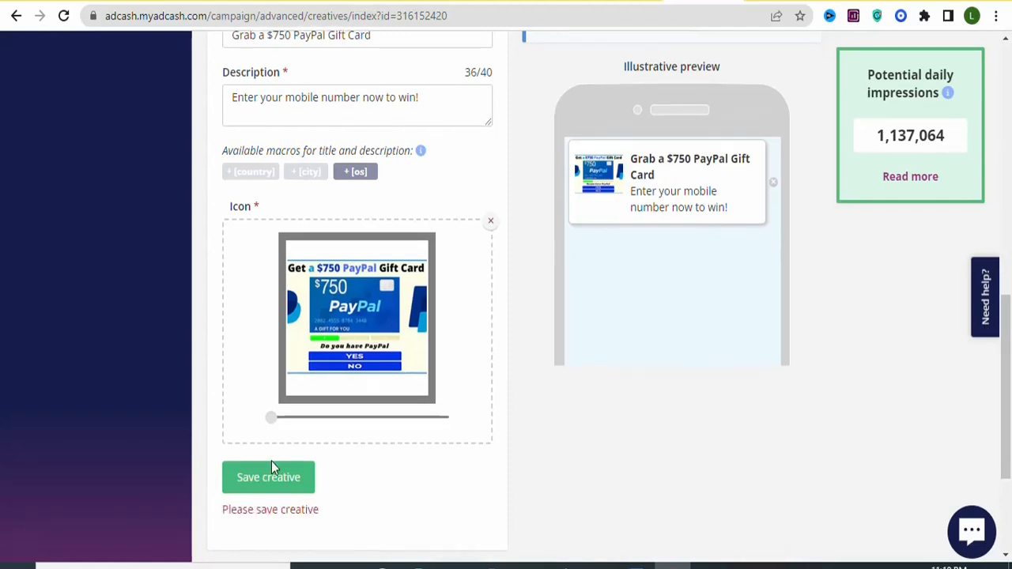
click(248, 479)
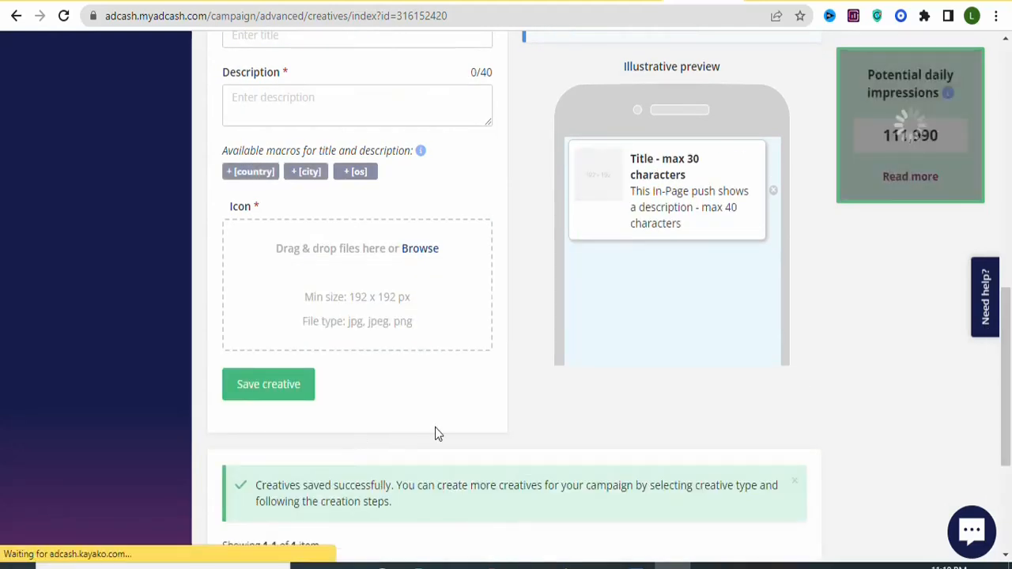
Continue to the Budget stage and save a CPC bid of 0.053 USD for the United States.
drag(1006, 378, 1011, 472)
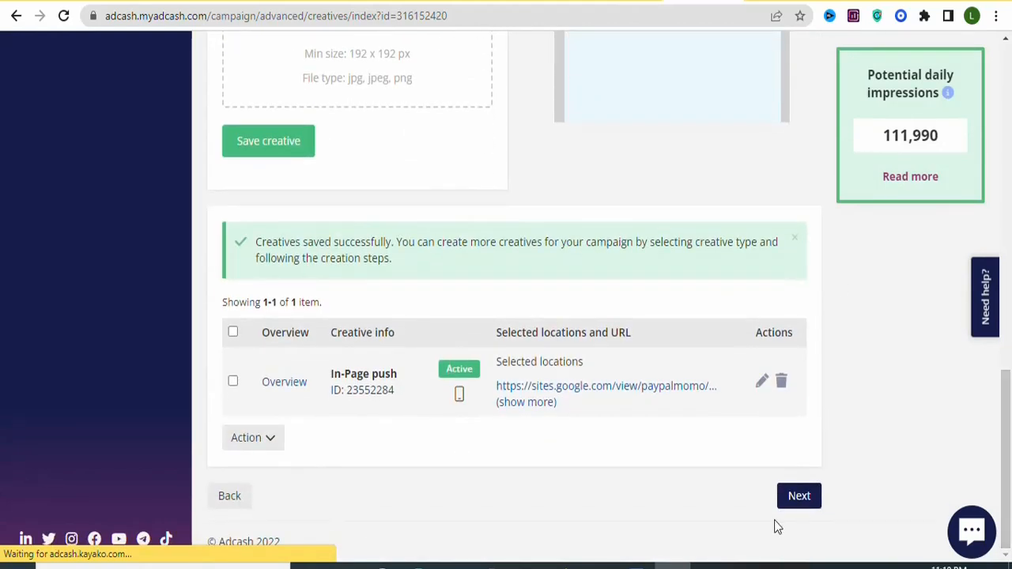
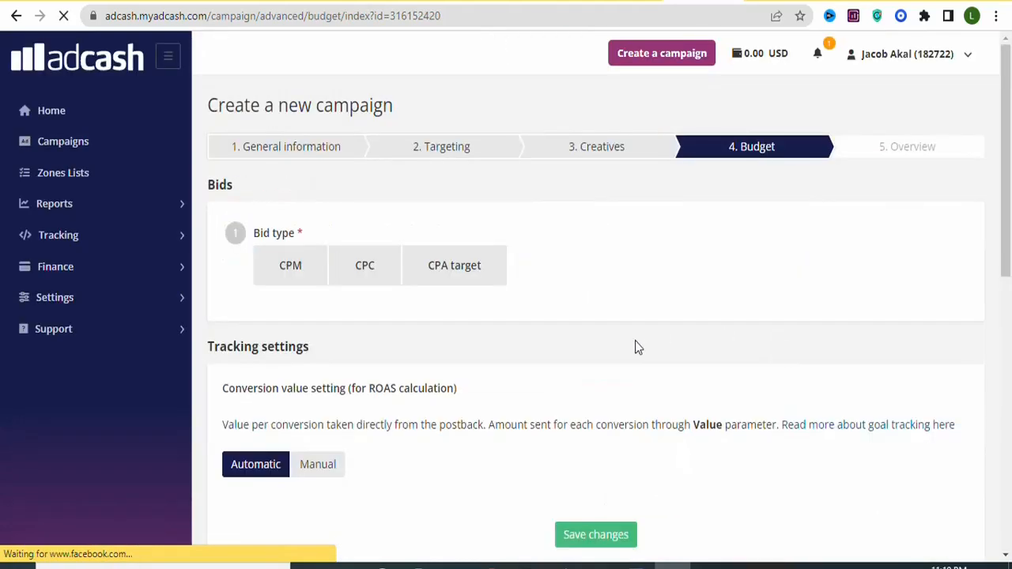
click(354, 269)
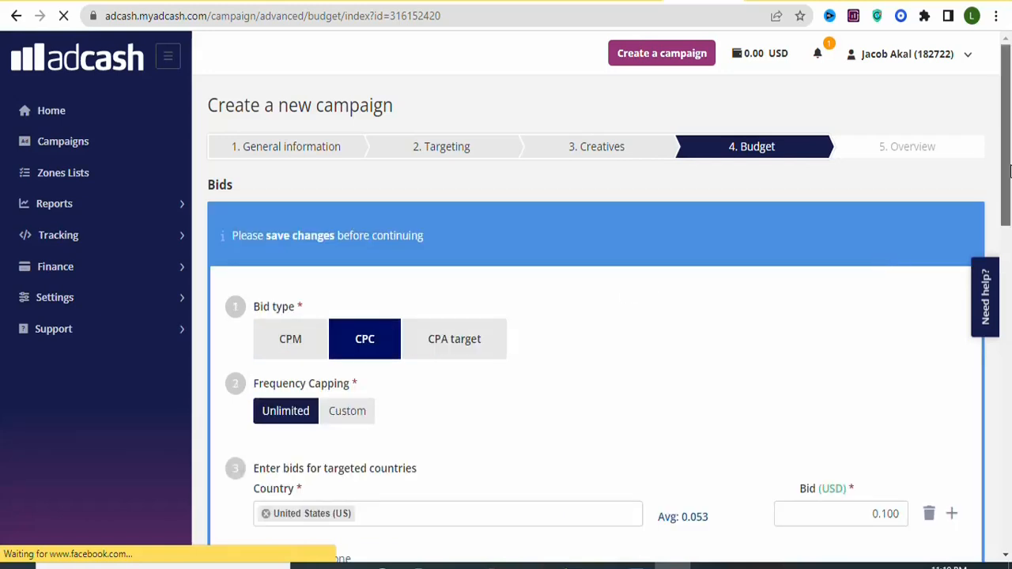
drag(1010, 170, 1010, 265)
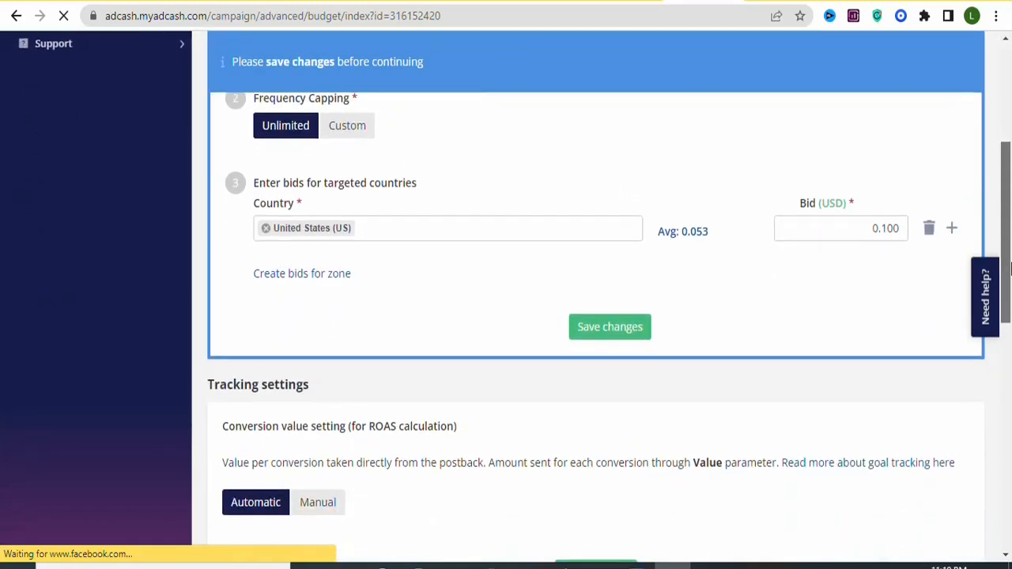
click(700, 233)
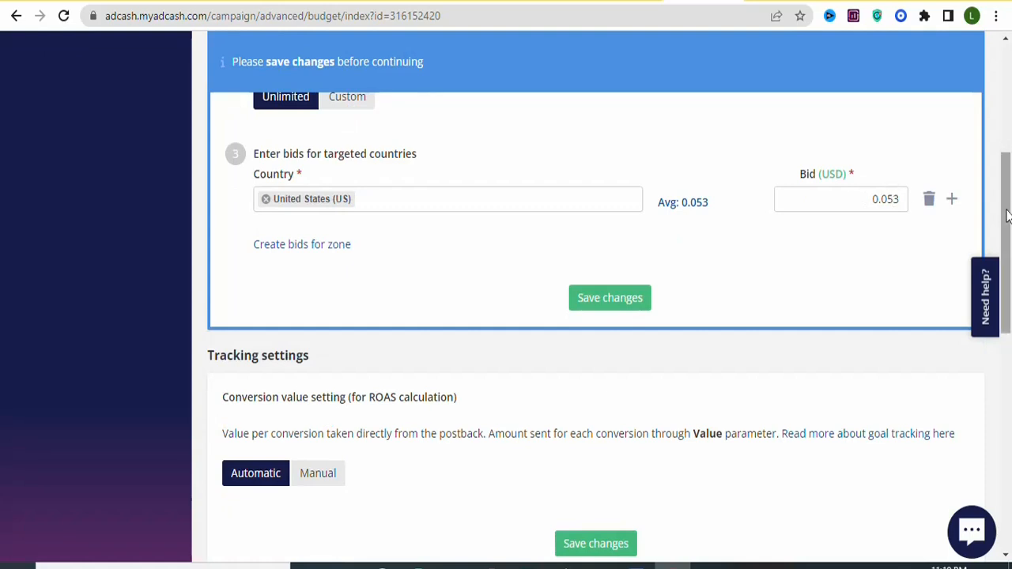
drag(1006, 214, 1009, 229)
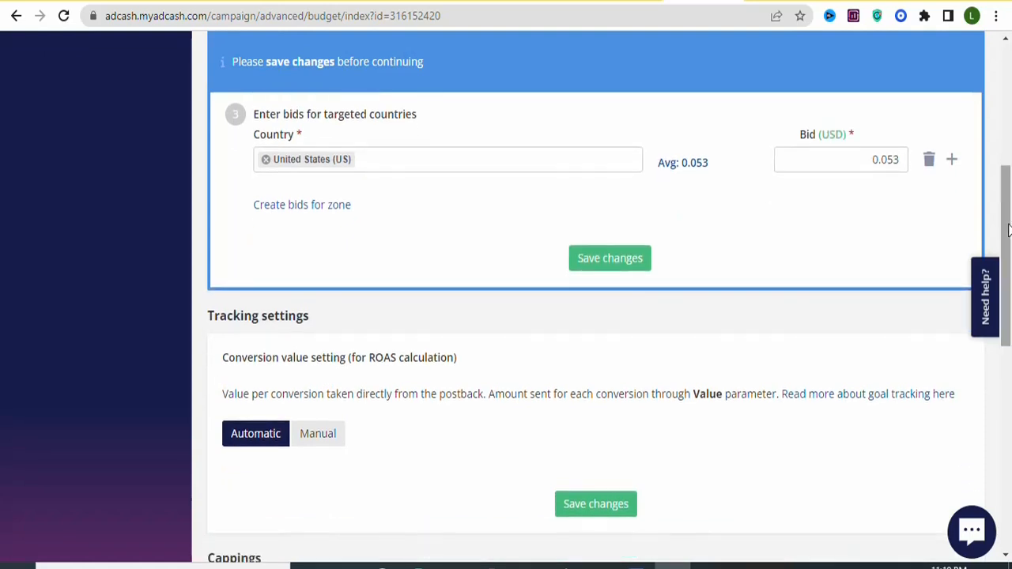
click(620, 263)
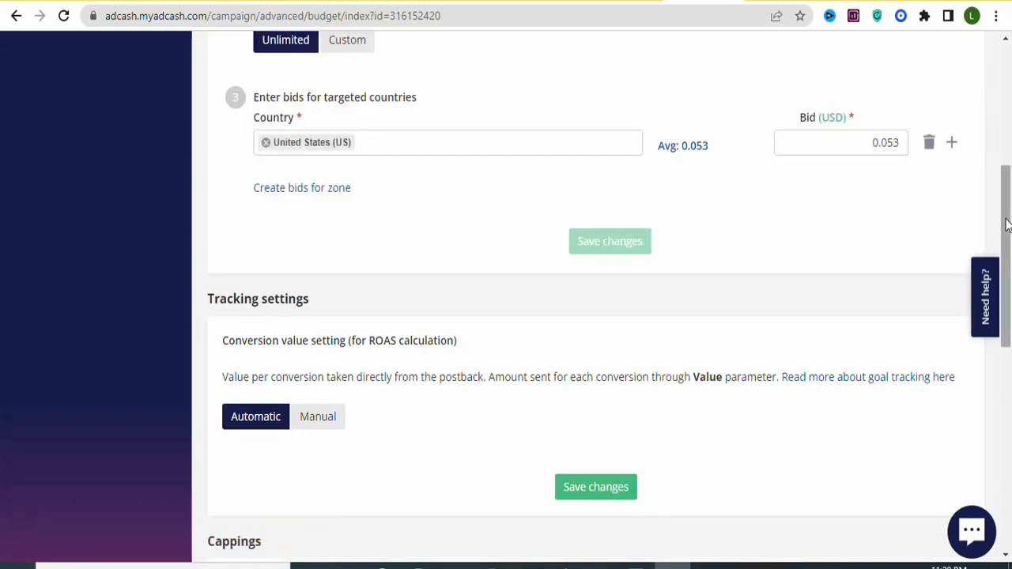
Save the tracking settings with the conversion value set to Automatic.
drag(1009, 226, 1009, 315)
scroll(594, 227, up, 1)
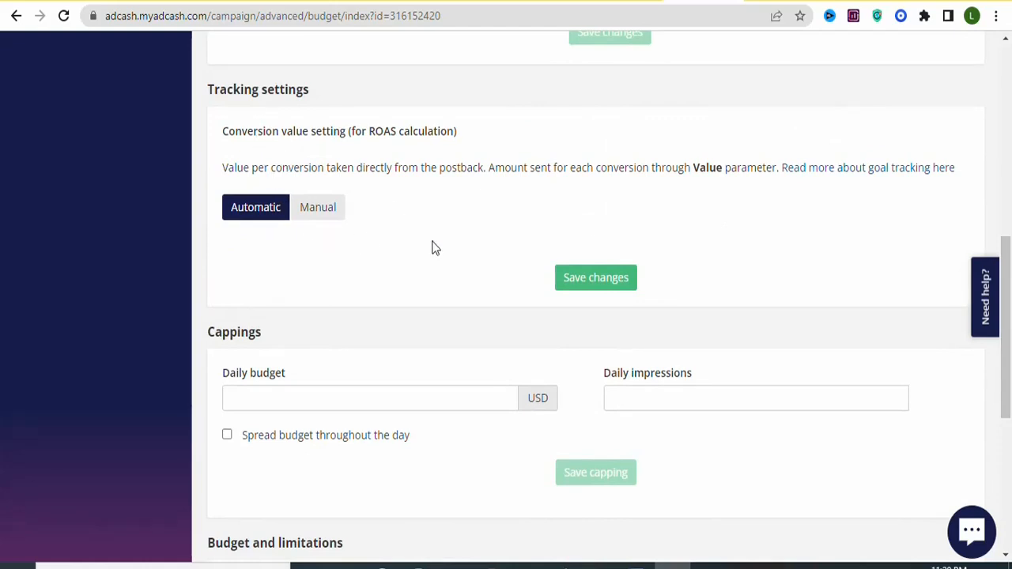
click(601, 282)
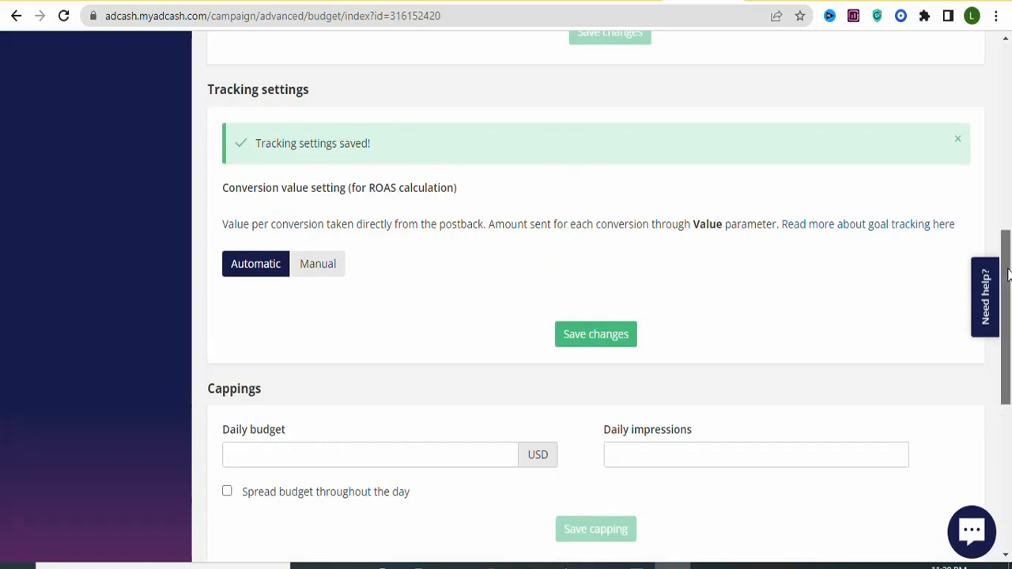
Try to save a daily budget capping of 20 USD for the campaign.
drag(1009, 271, 1009, 353)
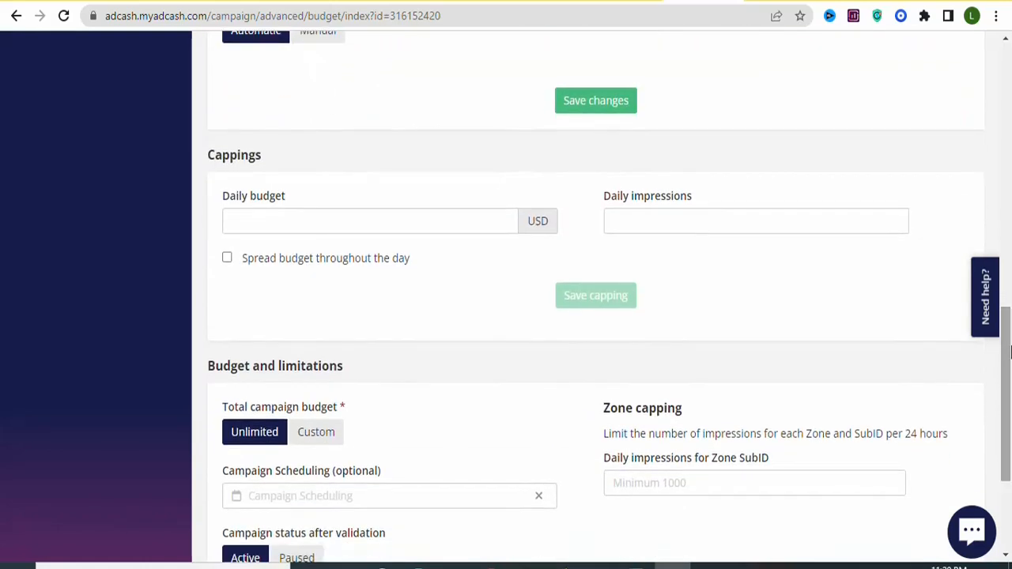
click(234, 221)
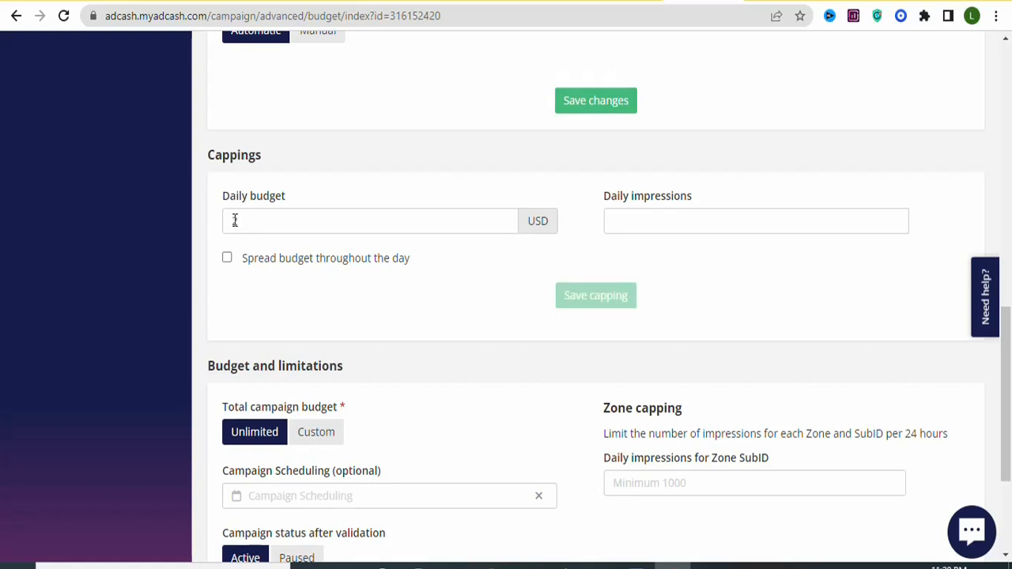
text(20)
click(582, 301)
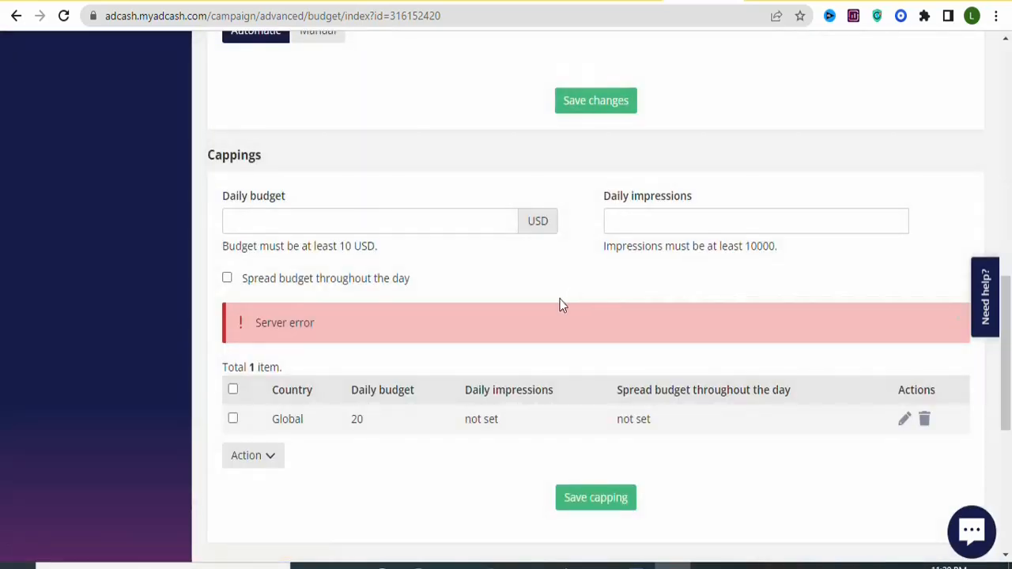
Turn on spreading the budget throughout the day and continue to the campaign overview.
click(261, 258)
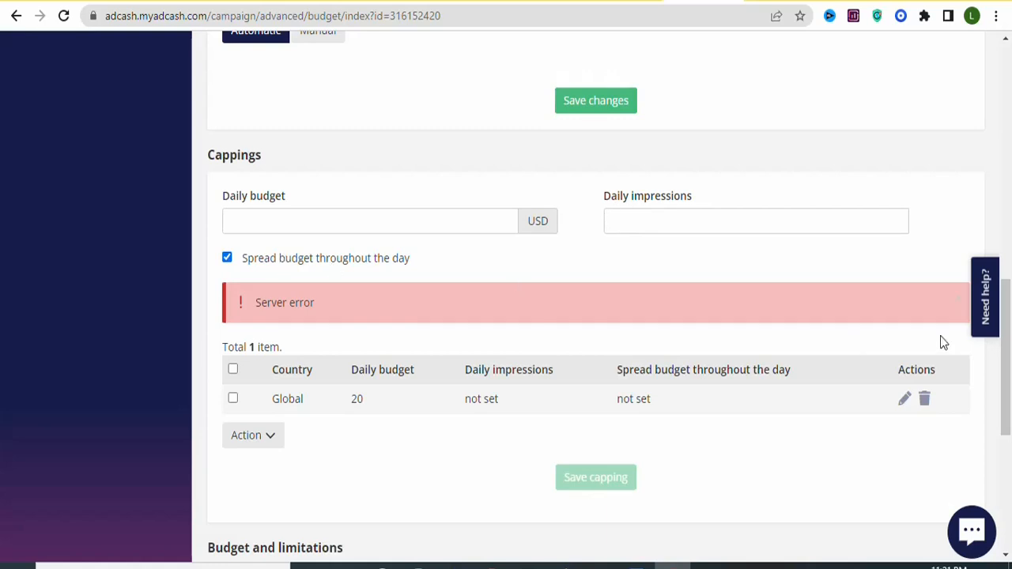
scroll(942, 341, down, 5)
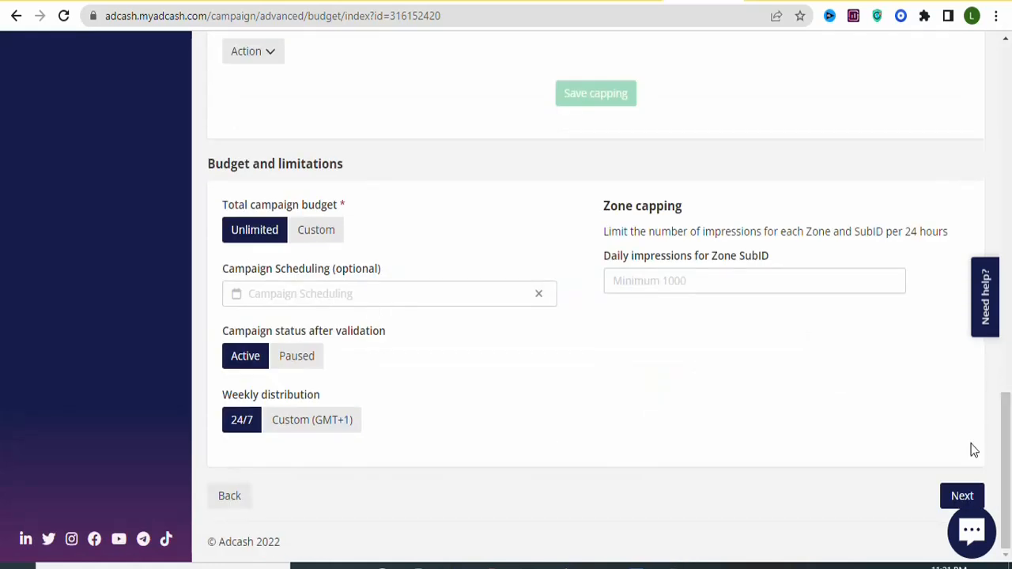
click(963, 498)
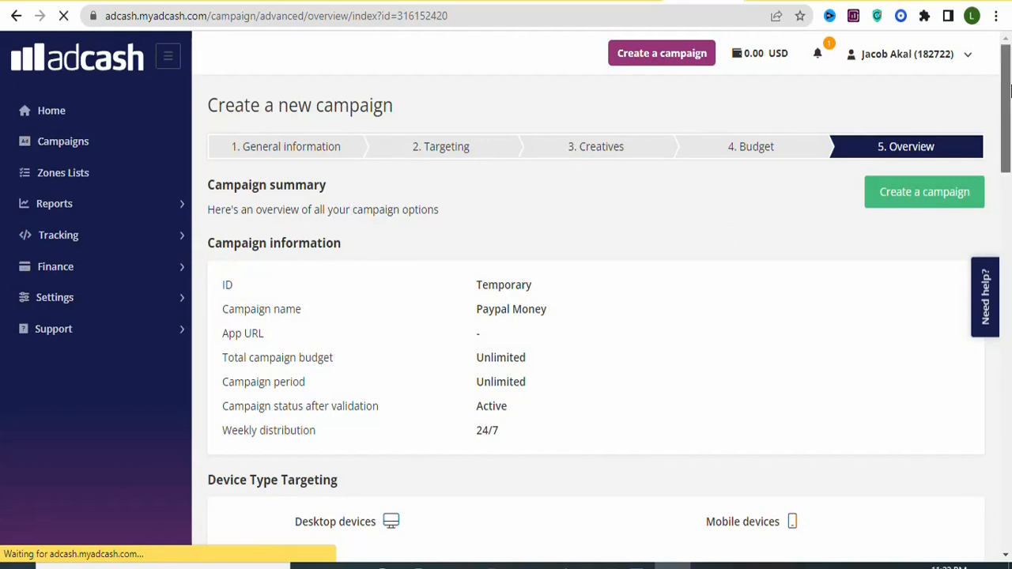
Review the Paypal Money campaign summary through to its bids and create the campaign.
scroll(1008, 138, down, 3)
drag(1008, 138, 1009, 518)
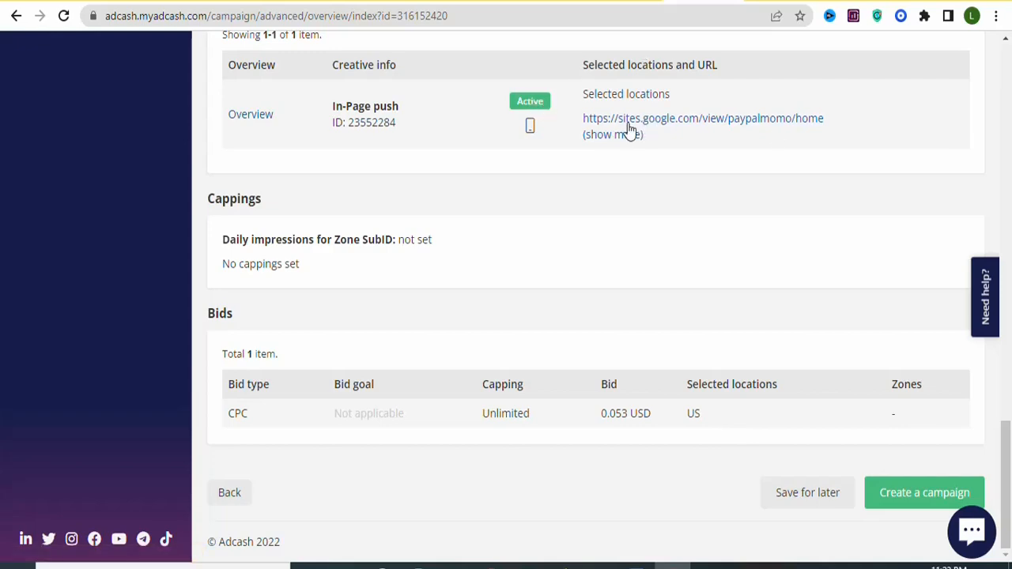
drag(1005, 484, 1009, 535)
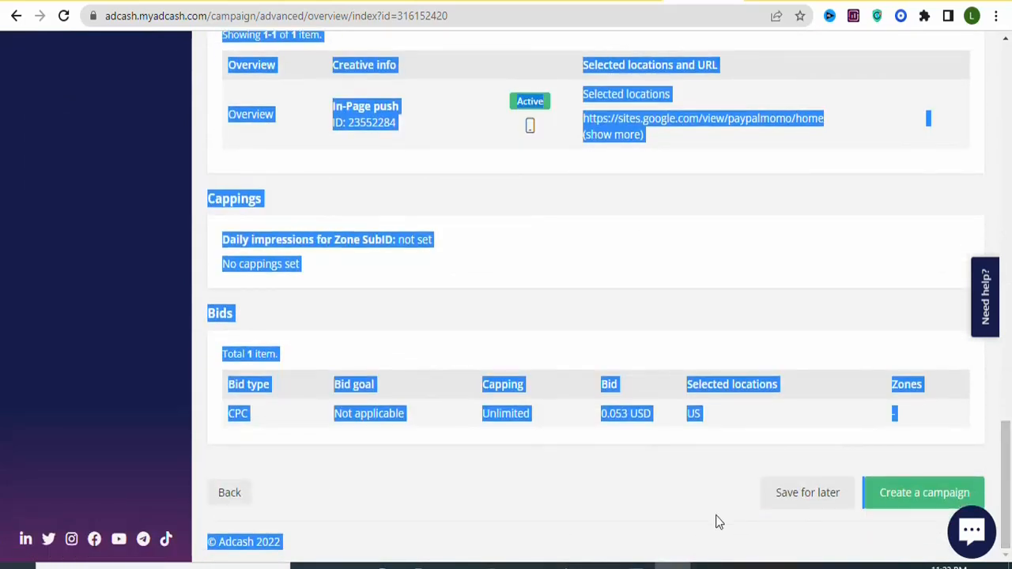
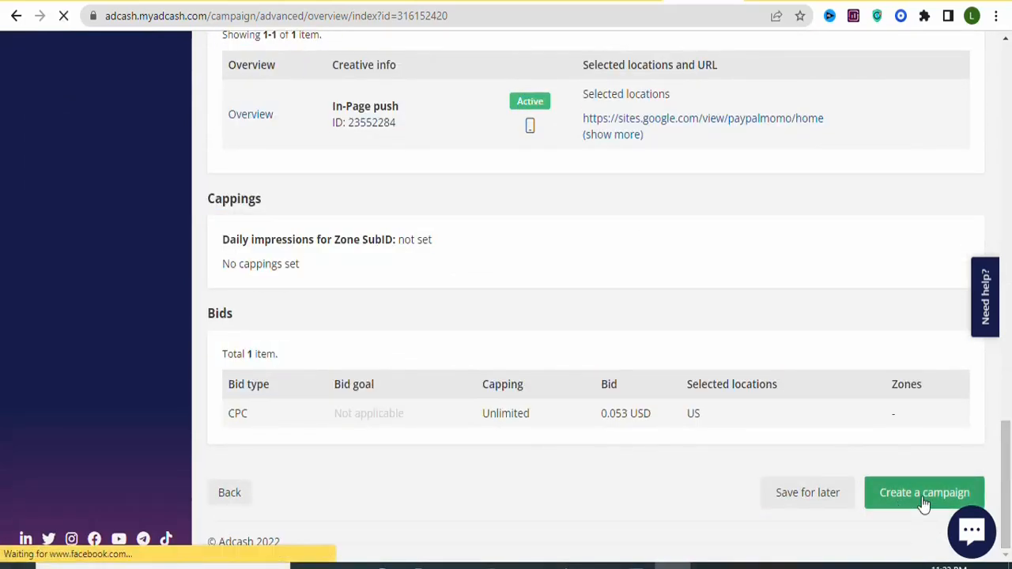
click(922, 493)
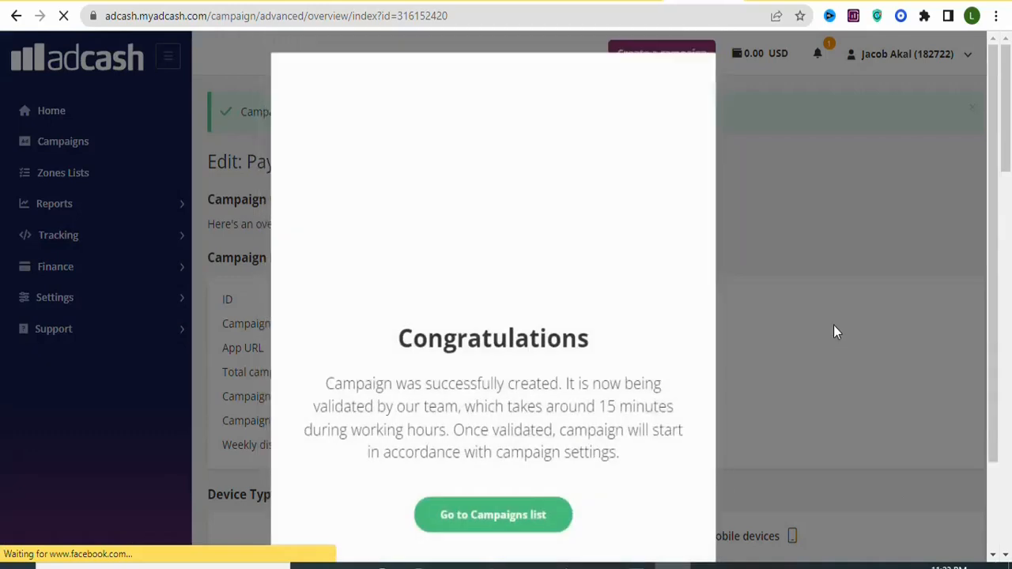